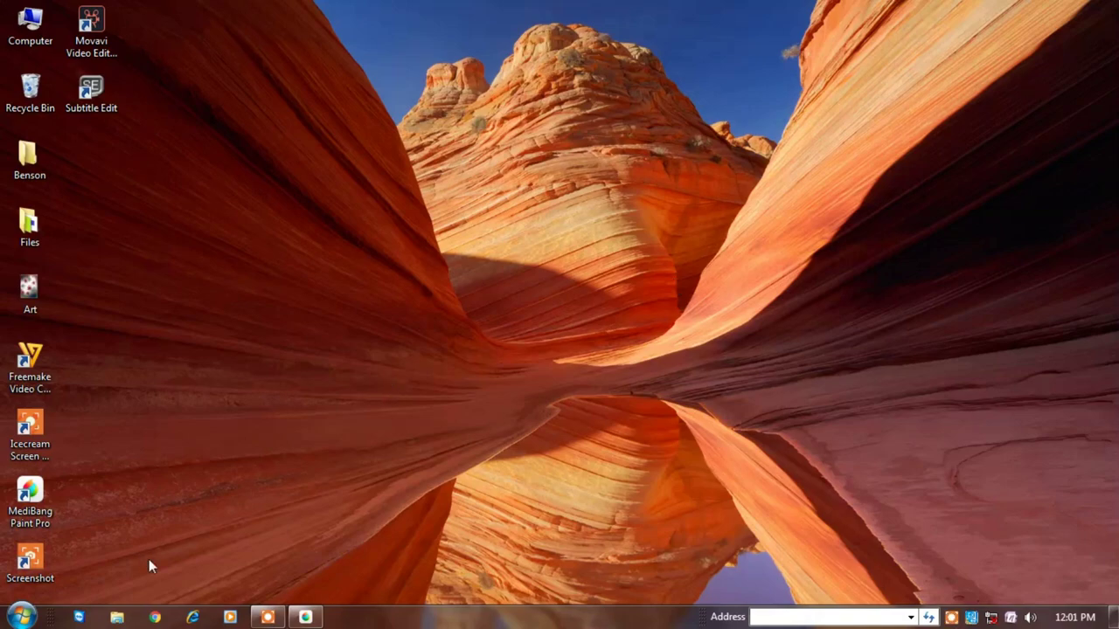
# Switch to MediBang Paint Pro and create a new standard image of 1280 × 720 px at 600 dpi.
pyautogui.click(306, 617)
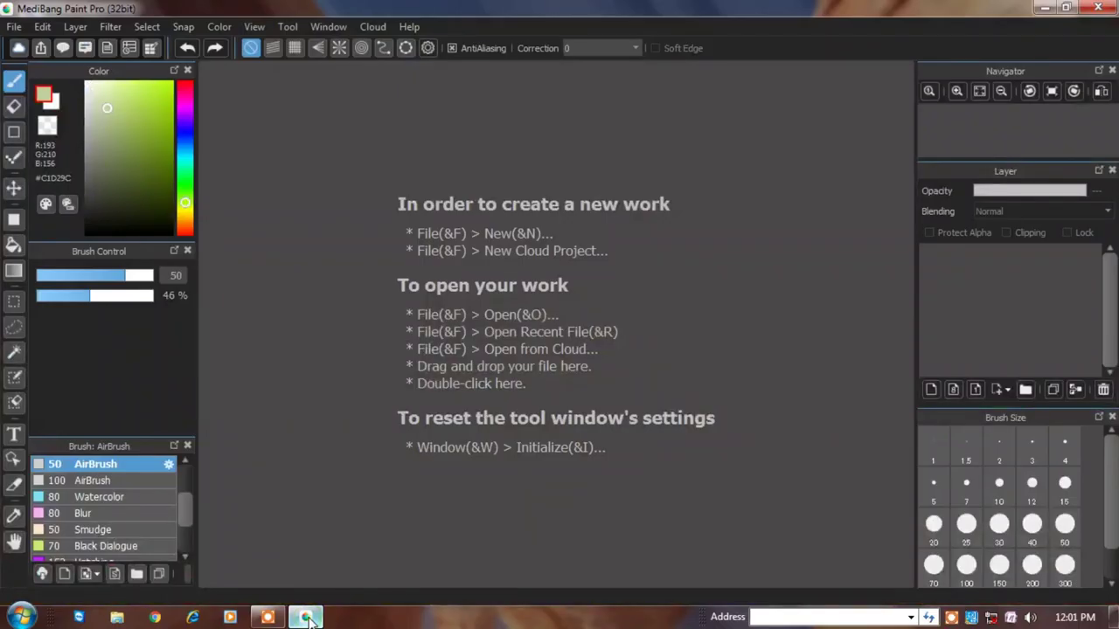
pyautogui.click(13, 29)
pyautogui.click(57, 55)
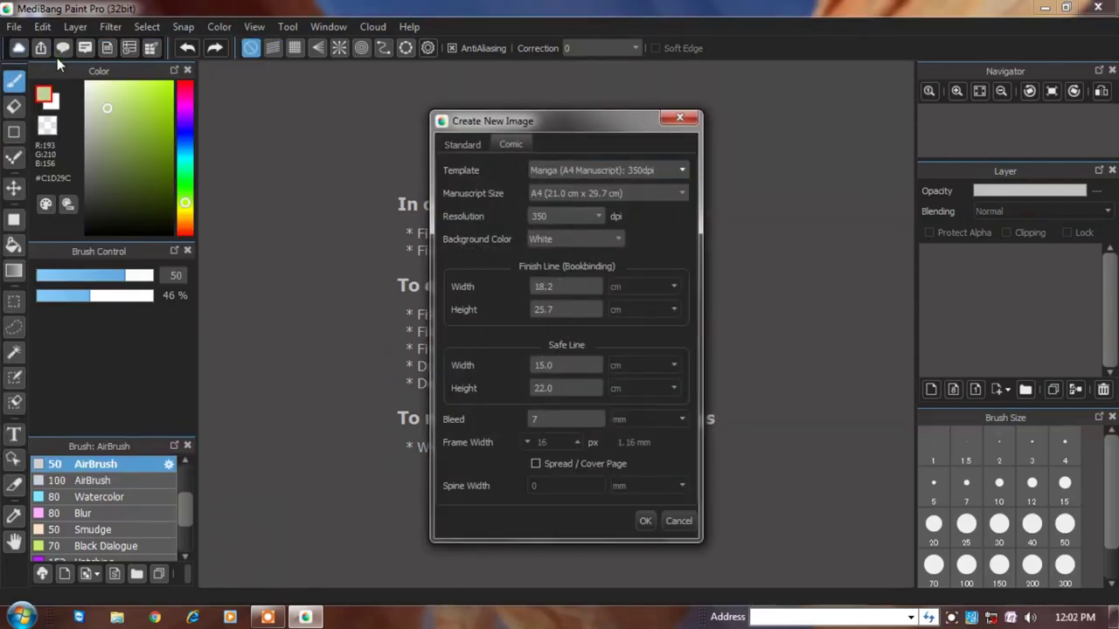
pyautogui.click(467, 148)
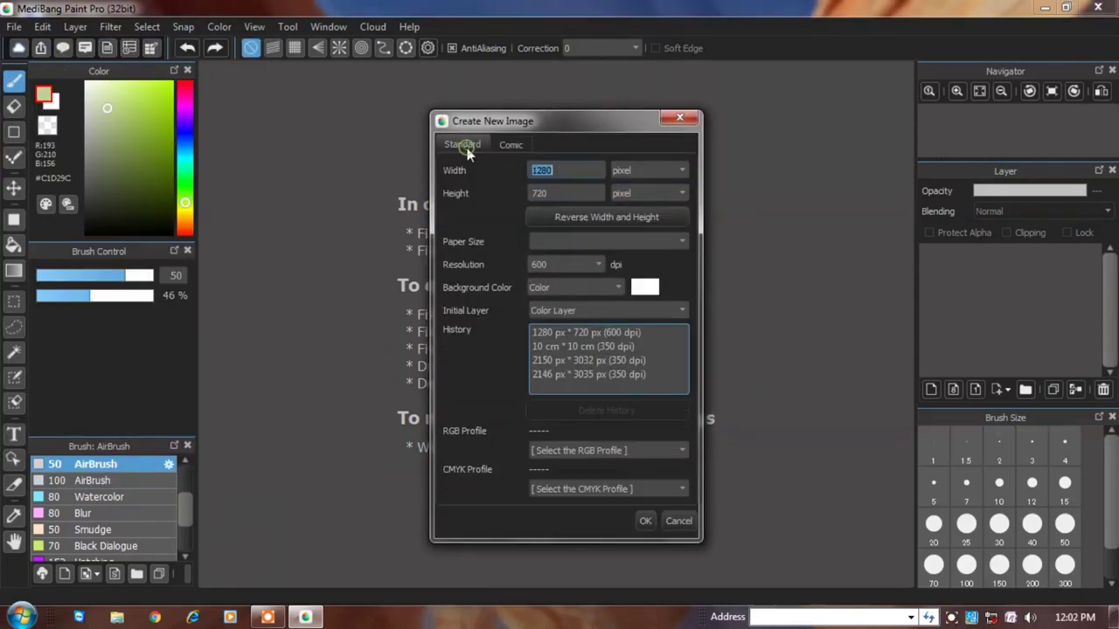
pyautogui.click(601, 335)
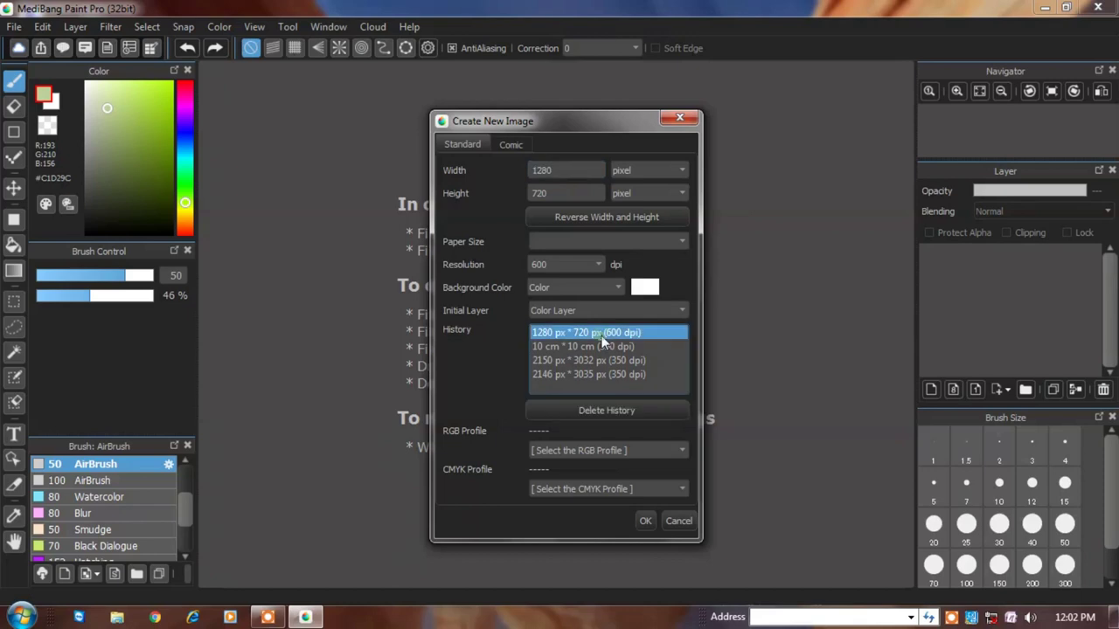
pyautogui.click(644, 522)
# Fill the whole canvas with black and add a new layer above the black one.
pyautogui.scroll(-1, 634, 388)
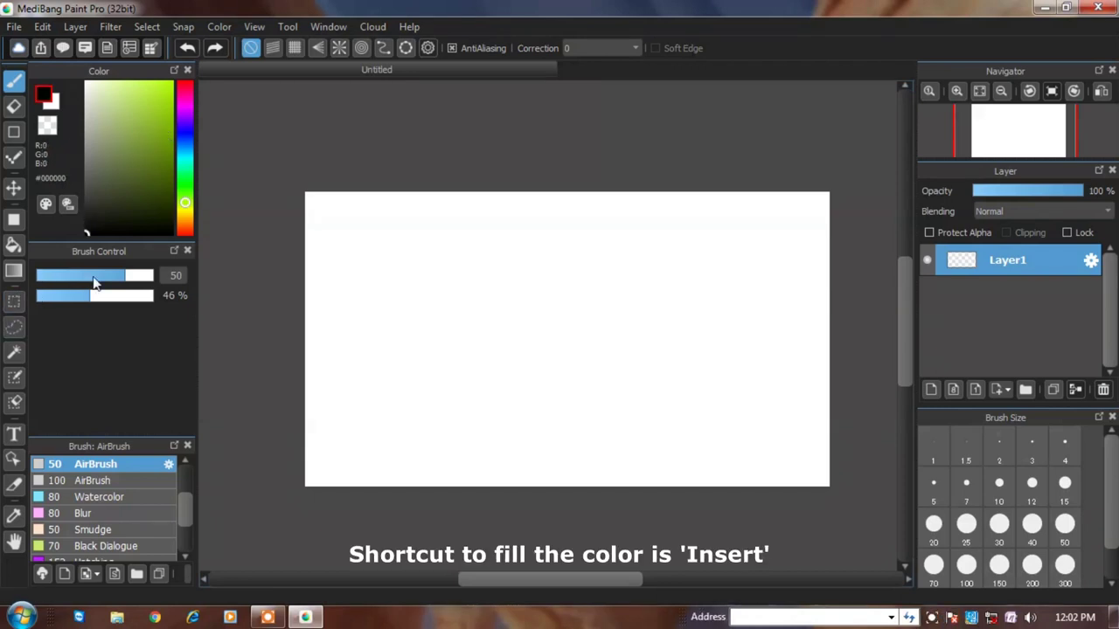
pyautogui.press('Insert')
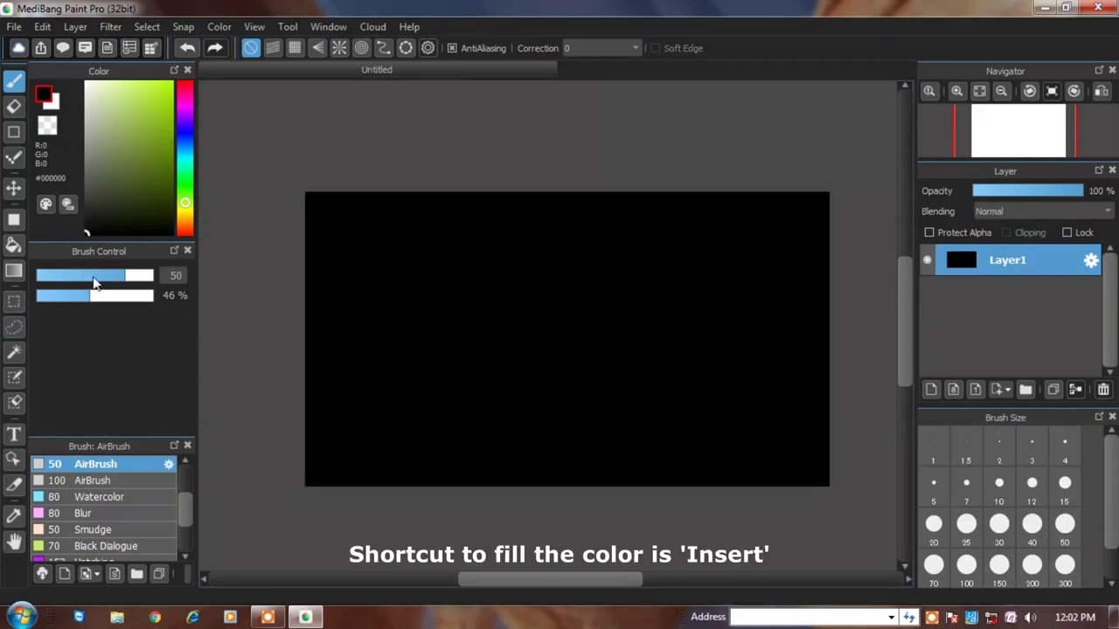
pyautogui.click(935, 392)
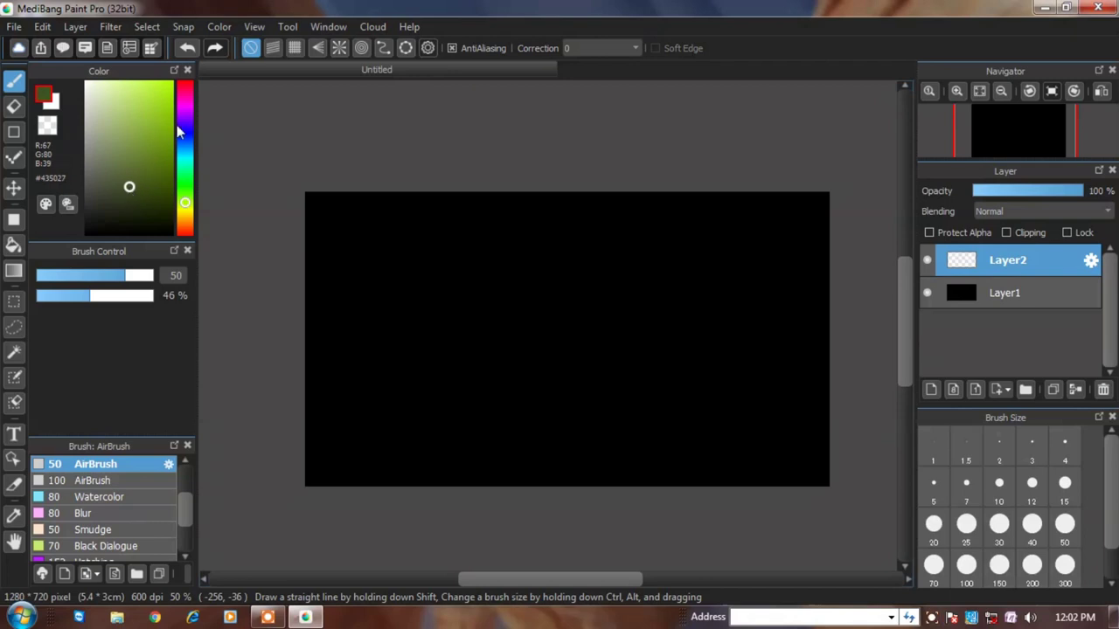
# Scatter a small patch of light blue #62ADD6 particles at the canvas centre with the Sparkle brush at size 150.
pyautogui.click(183, 148)
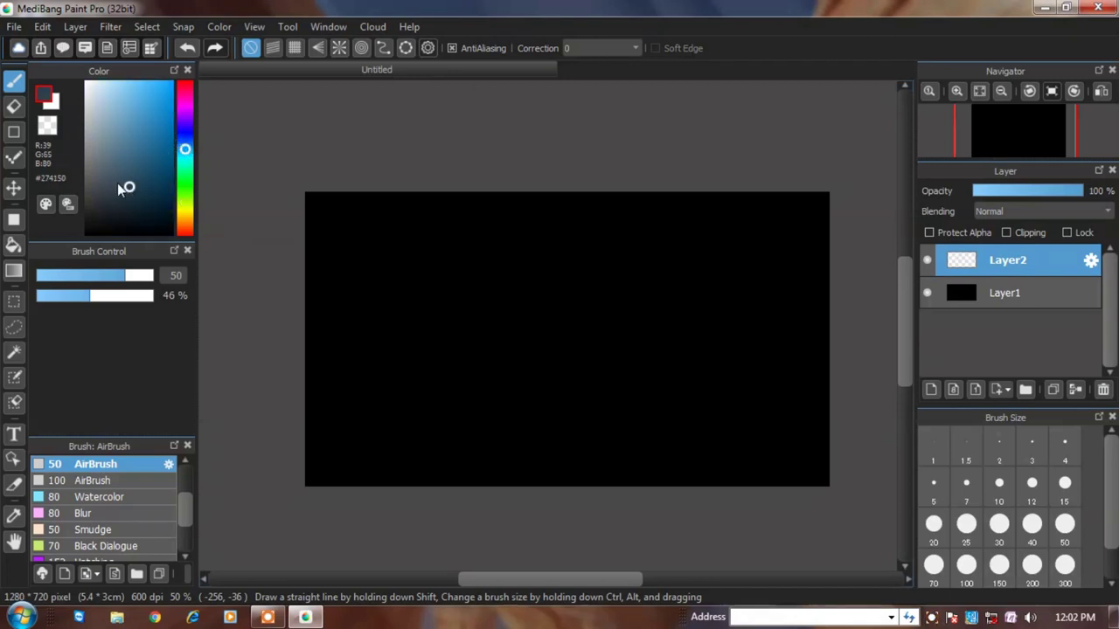
pyautogui.moveTo(150, 78); pyautogui.dragTo(133, 105)
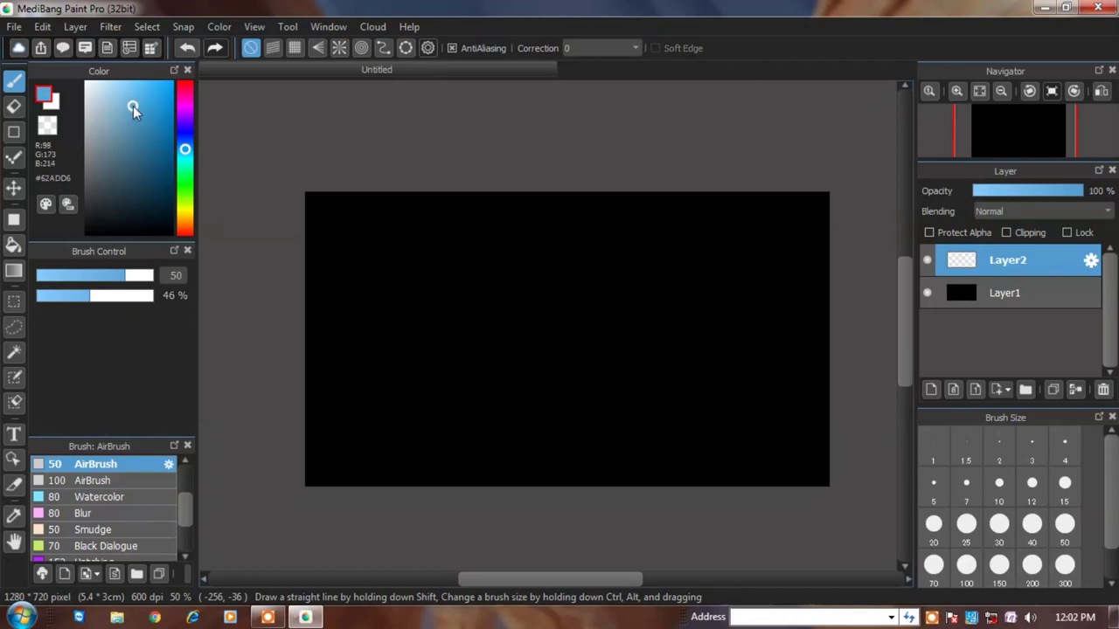
pyautogui.scroll(-5, 139, 510)
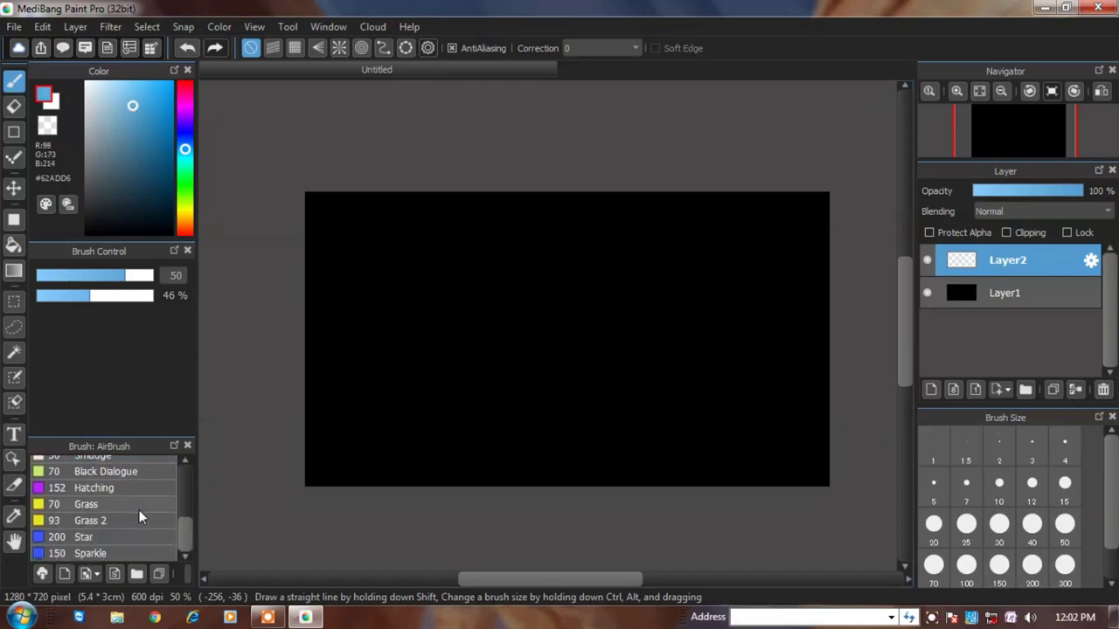
pyautogui.click(101, 556)
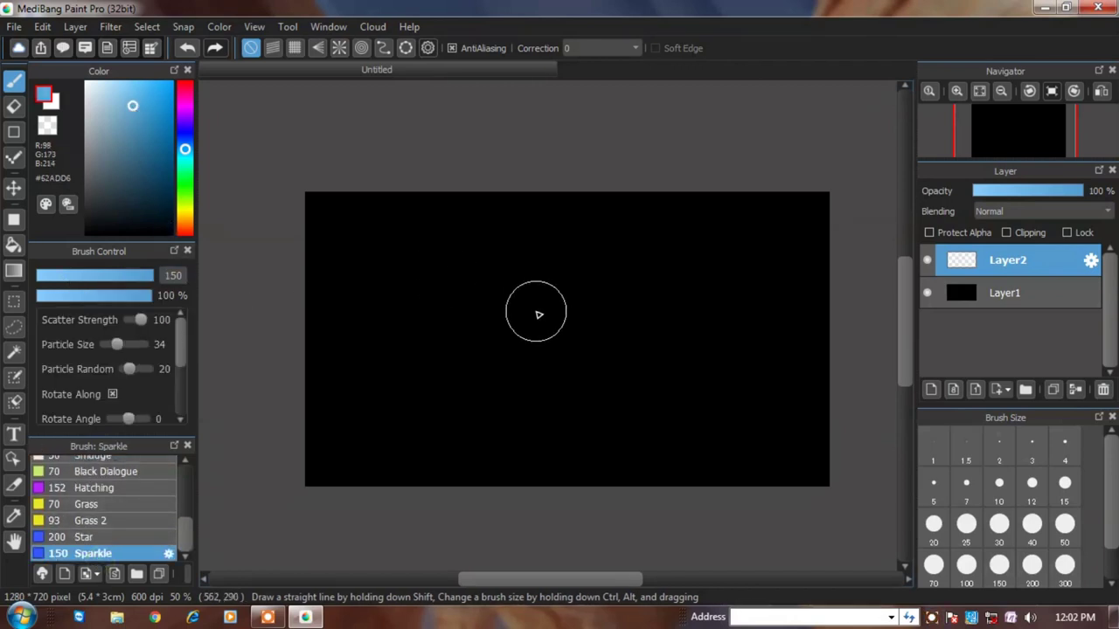
pyautogui.moveTo(538, 332); pyautogui.dragTo(575, 329)
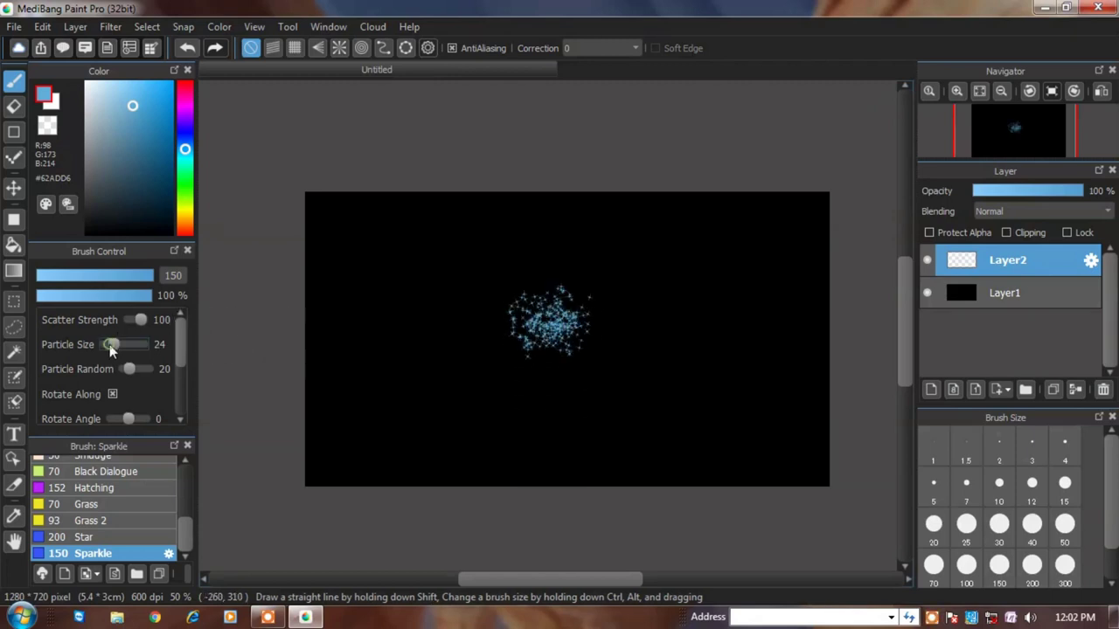
# Reduce the brush's particle size to 18 and enlarge the central cluster with brighter blue #2DB5FF sparkles.
pyautogui.moveTo(106, 344); pyautogui.dragTo(104, 345)
pyautogui.moveTo(600, 294)
pyautogui.mouseDown()
pyautogui.moveTo(530, 326)
pyautogui.moveTo(596, 327)
pyautogui.moveTo(526, 330)
pyautogui.moveTo(590, 331)
pyautogui.moveTo(548, 306)
pyautogui.moveTo(558, 341)
pyautogui.moveTo(542, 314)
pyautogui.mouseUp()
pyautogui.moveTo(138, 90); pyautogui.dragTo(158, 81)
pyautogui.moveTo(600, 303)
pyautogui.mouseDown()
pyautogui.moveTo(593, 324)
pyautogui.moveTo(513, 321)
pyautogui.moveTo(575, 270)
pyautogui.moveTo(629, 295)
pyautogui.moveTo(507, 310)
pyautogui.mouseUp()
pyautogui.scroll(1, 537, 369)
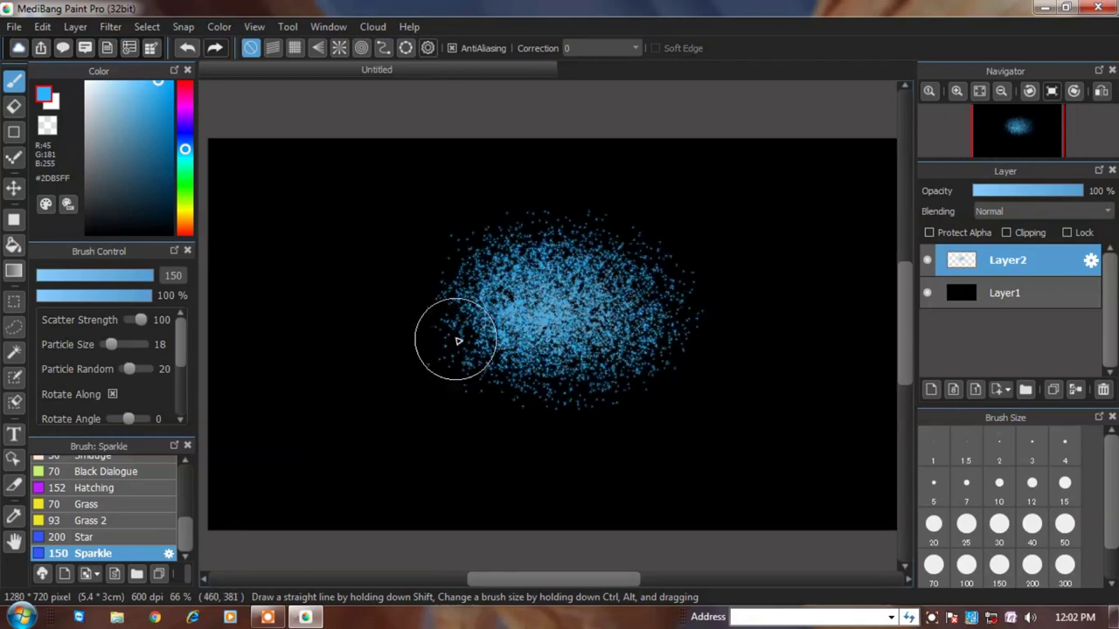
# Surround the central cluster with blue #2D6CFF sparkles and an outer oval band of violet #642DFF sparkles.
pyautogui.click(184, 140)
pyautogui.moveTo(601, 330)
pyautogui.mouseDown()
pyautogui.moveTo(577, 271)
pyautogui.moveTo(491, 276)
pyautogui.moveTo(682, 331)
pyautogui.moveTo(507, 244)
pyautogui.moveTo(444, 338)
pyautogui.moveTo(574, 378)
pyautogui.moveTo(505, 378)
pyautogui.moveTo(496, 264)
pyautogui.moveTo(627, 269)
pyautogui.moveTo(506, 346)
pyautogui.moveTo(552, 284)
pyautogui.moveTo(531, 256)
pyautogui.mouseUp()
pyautogui.moveTo(469, 207)
pyautogui.mouseDown()
pyautogui.moveTo(709, 344)
pyautogui.moveTo(407, 252)
pyautogui.moveTo(507, 224)
pyautogui.moveTo(323, 342)
pyautogui.mouseUp()
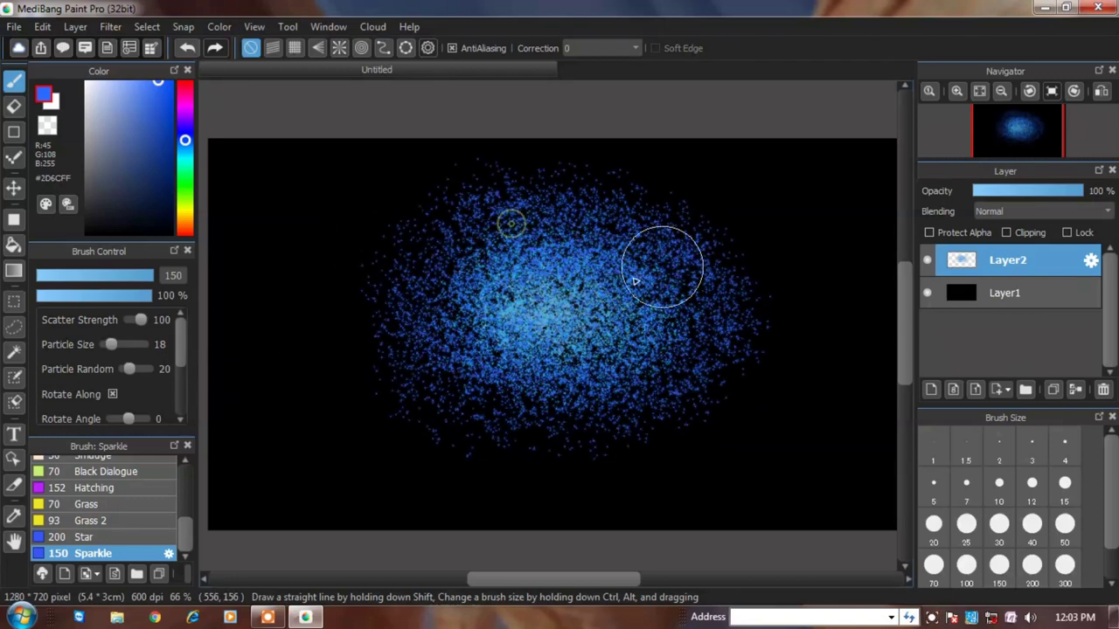
pyautogui.click(184, 125)
pyautogui.moveTo(420, 206)
pyautogui.mouseDown()
pyautogui.moveTo(355, 326)
pyautogui.moveTo(307, 312)
pyautogui.moveTo(556, 419)
pyautogui.moveTo(601, 426)
pyautogui.moveTo(746, 321)
pyautogui.moveTo(604, 201)
pyautogui.moveTo(454, 193)
pyautogui.moveTo(605, 189)
pyautogui.moveTo(765, 289)
pyautogui.moveTo(407, 257)
pyautogui.mouseUp()
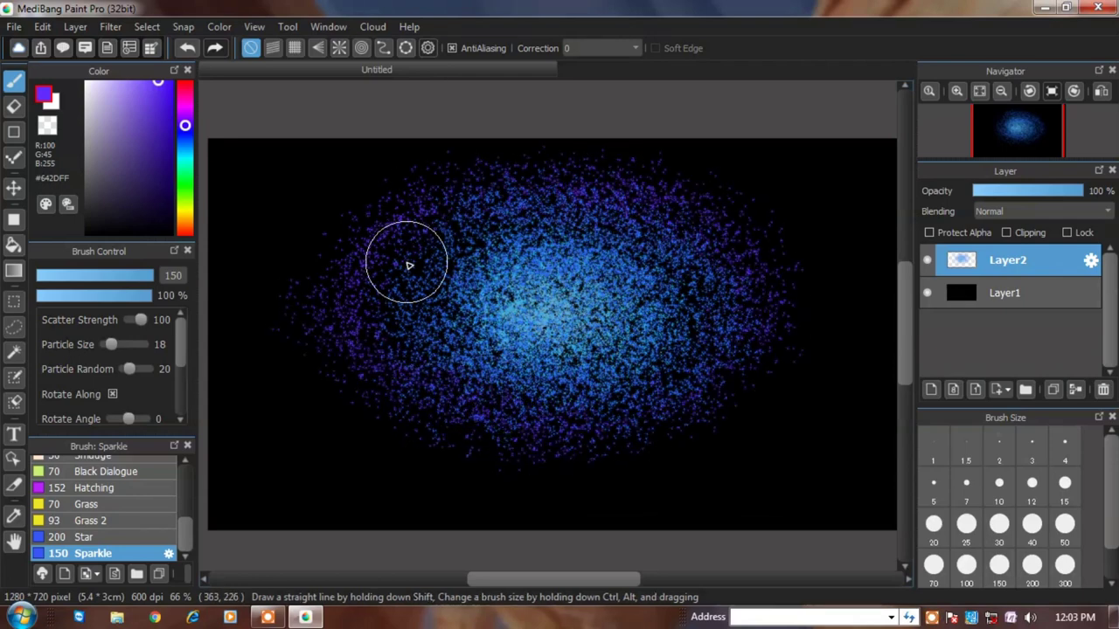
# Scatter paler violet #8260E3 sparkles in a wide oval ring around the galaxy's outer edge.
pyautogui.click(135, 97)
pyautogui.moveTo(324, 212)
pyautogui.mouseDown()
pyautogui.moveTo(285, 270)
pyautogui.moveTo(485, 437)
pyautogui.moveTo(684, 457)
pyautogui.moveTo(830, 289)
pyautogui.moveTo(708, 167)
pyautogui.mouseUp()
pyautogui.moveTo(707, 167)
pyautogui.mouseDown()
pyautogui.moveTo(834, 282)
pyautogui.moveTo(451, 169)
pyautogui.mouseUp()
# Smear the sparkles into swirling elliptical streaks around the core with the Smudge brush at size 150 and about 11% opacity.
pyautogui.scroll(-1, 451, 169)
pyautogui.scroll(1, 491, 210)
pyautogui.scroll(-1, 523, 265)
pyautogui.scroll(1, 579, 312)
pyautogui.scroll(1, 107, 465)
pyautogui.click(107, 465)
pyautogui.click(1000, 571)
pyautogui.moveTo(464, 216); pyautogui.dragTo(364, 270)
pyautogui.click(185, 48)
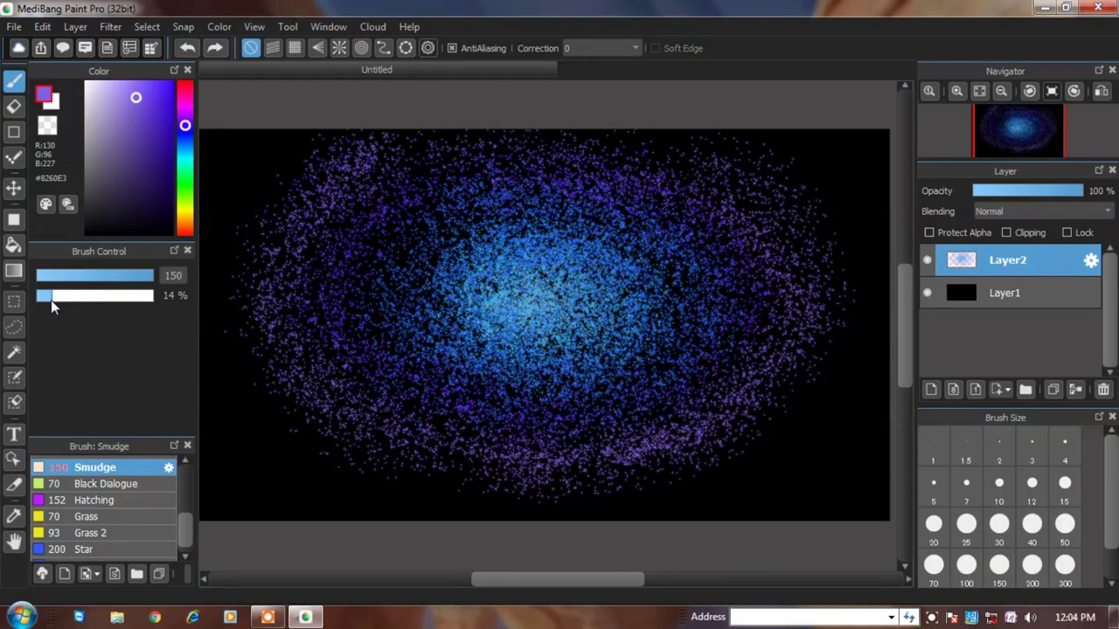
pyautogui.moveTo(56, 300); pyautogui.dragTo(49, 297)
pyautogui.moveTo(400, 201)
pyautogui.mouseDown()
pyautogui.moveTo(371, 350)
pyautogui.moveTo(538, 393)
pyautogui.moveTo(547, 206)
pyautogui.moveTo(708, 209)
pyautogui.moveTo(740, 327)
pyautogui.moveTo(518, 272)
pyautogui.moveTo(521, 255)
pyautogui.moveTo(460, 327)
pyautogui.moveTo(578, 355)
pyautogui.moveTo(684, 203)
pyautogui.moveTo(801, 335)
pyautogui.moveTo(349, 160)
pyautogui.moveTo(333, 173)
pyautogui.moveTo(399, 155)
pyautogui.moveTo(298, 330)
pyautogui.mouseUp()
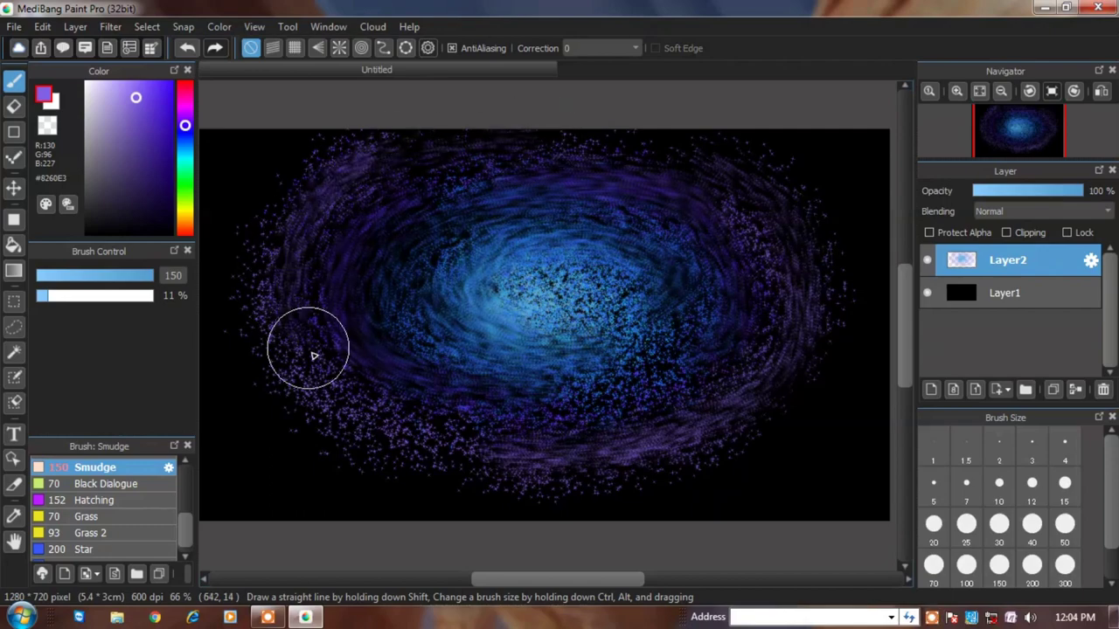
pyautogui.scroll(-2, 492, 237)
pyautogui.scroll(1, 550, 369)
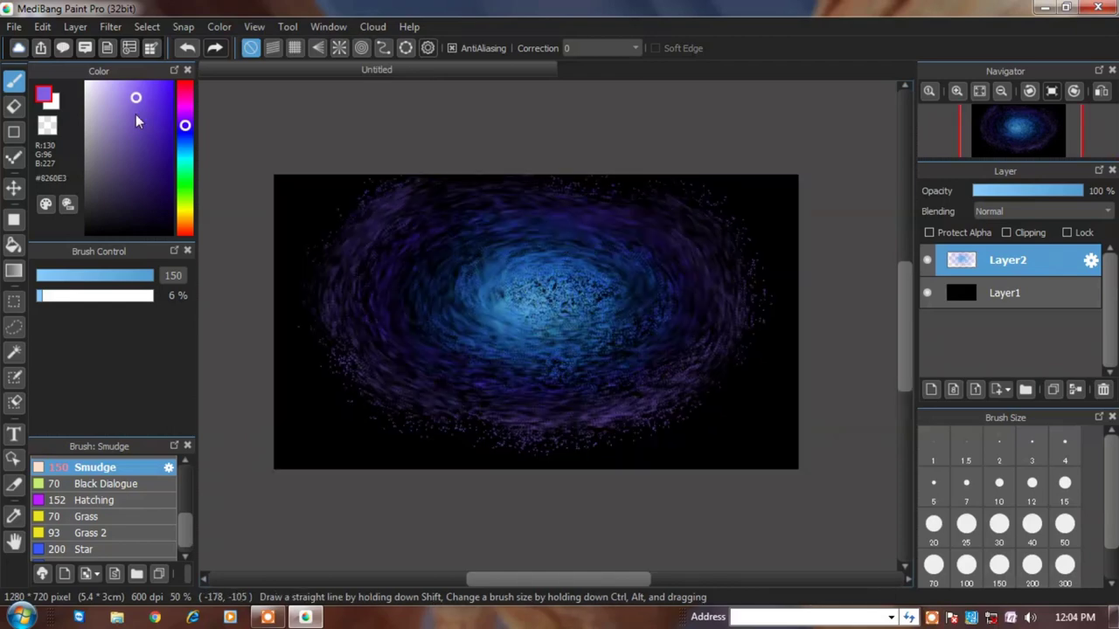
# Add a new layer and airbrush soft lavender #AC8FFF glows around the core at size 150 and 5% opacity.
pyautogui.hotkey('ctrl', 'shift', 'n')
pyautogui.scroll(2, 97, 468)
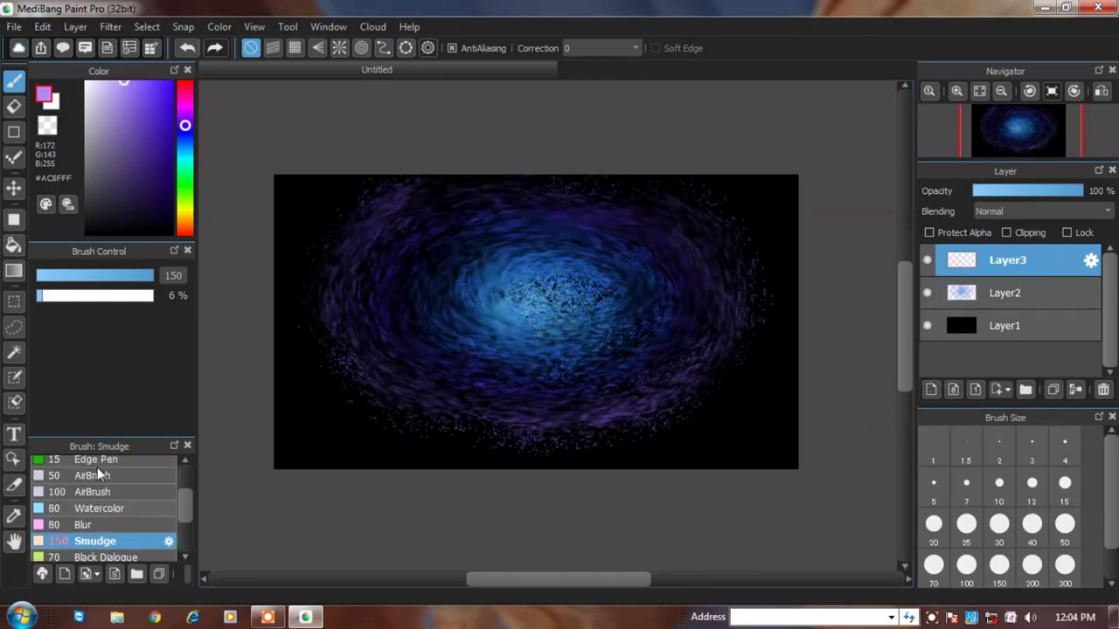
pyautogui.click(95, 492)
pyautogui.moveTo(437, 226); pyautogui.dragTo(392, 267)
pyautogui.moveTo(611, 224); pyautogui.dragTo(667, 259)
pyautogui.moveTo(677, 344); pyautogui.dragTo(603, 390)
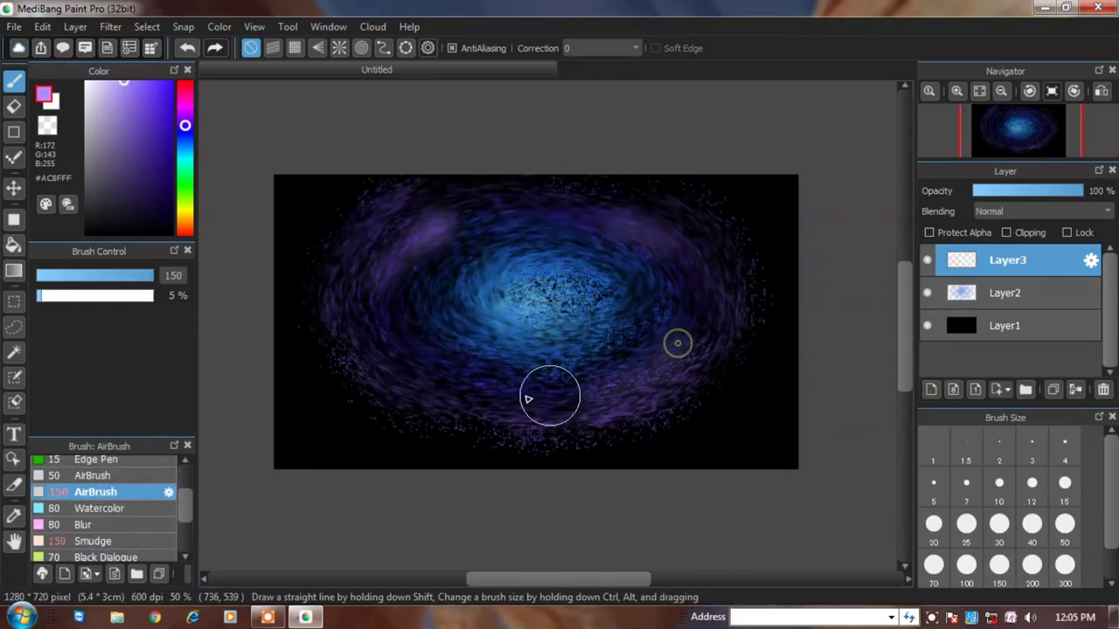
pyautogui.moveTo(396, 344); pyautogui.dragTo(464, 361)
# Airbrush violet, purple and magenta #FF44E9 glows around the galaxy's outer bands.
pyautogui.click(154, 99)
pyautogui.moveTo(402, 214)
pyautogui.mouseDown()
pyautogui.moveTo(492, 170)
pyautogui.moveTo(574, 200)
pyautogui.moveTo(742, 295)
pyautogui.moveTo(717, 204)
pyautogui.mouseUp()
pyautogui.moveTo(320, 212)
pyautogui.mouseDown()
pyautogui.moveTo(329, 302)
pyautogui.moveTo(295, 287)
pyautogui.mouseUp()
pyautogui.click(189, 118)
pyautogui.moveTo(244, 132)
pyautogui.mouseDown()
pyautogui.moveTo(319, 337)
pyautogui.moveTo(679, 405)
pyautogui.mouseUp()
pyautogui.click(185, 103)
pyautogui.moveTo(321, 364)
pyautogui.mouseDown()
pyautogui.moveTo(480, 193)
pyautogui.moveTo(681, 229)
pyautogui.moveTo(701, 277)
pyautogui.mouseUp()
pyautogui.moveTo(350, 186)
pyautogui.mouseDown()
pyautogui.moveTo(286, 310)
pyautogui.moveTo(464, 424)
pyautogui.moveTo(589, 367)
pyautogui.mouseUp()
# Blend the purple and magenta glows along the swirl with the Smudge brush, raising its opacity to 100%.
pyautogui.click(97, 542)
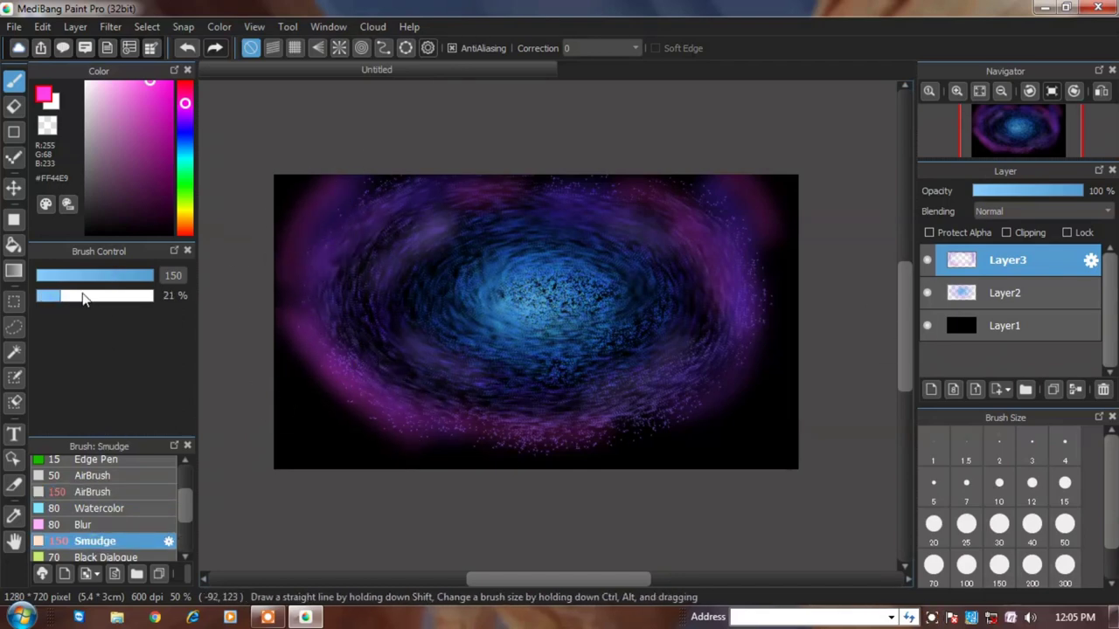
pyautogui.click(117, 297)
pyautogui.moveTo(332, 199); pyautogui.dragTo(387, 371)
pyautogui.moveTo(300, 245)
pyautogui.mouseDown()
pyautogui.moveTo(323, 358)
pyautogui.moveTo(524, 443)
pyautogui.mouseUp()
pyautogui.moveTo(279, 393); pyautogui.dragTo(587, 450)
pyautogui.moveTo(495, 464)
pyautogui.mouseDown()
pyautogui.moveTo(714, 379)
pyautogui.moveTo(767, 344)
pyautogui.moveTo(839, 240)
pyautogui.moveTo(601, 173)
pyautogui.moveTo(749, 347)
pyautogui.moveTo(524, 360)
pyautogui.moveTo(569, 182)
pyautogui.moveTo(619, 215)
pyautogui.moveTo(397, 145)
pyautogui.moveTo(560, 417)
pyautogui.moveTo(402, 428)
pyautogui.mouseUp()
pyautogui.moveTo(125, 298); pyautogui.dragTo(155, 298)
pyautogui.moveTo(463, 406)
pyautogui.mouseDown()
pyautogui.moveTo(392, 422)
pyautogui.moveTo(652, 364)
pyautogui.moveTo(750, 325)
pyautogui.moveTo(731, 399)
pyautogui.moveTo(322, 213)
pyautogui.moveTo(352, 362)
pyautogui.moveTo(327, 257)
pyautogui.moveTo(823, 341)
pyautogui.moveTo(574, 466)
pyautogui.moveTo(674, 375)
pyautogui.moveTo(777, 315)
pyautogui.moveTo(737, 263)
pyautogui.moveTo(437, 213)
pyautogui.moveTo(454, 218)
pyautogui.moveTo(562, 423)
pyautogui.moveTo(499, 393)
pyautogui.moveTo(620, 167)
pyautogui.moveTo(638, 188)
pyautogui.mouseUp()
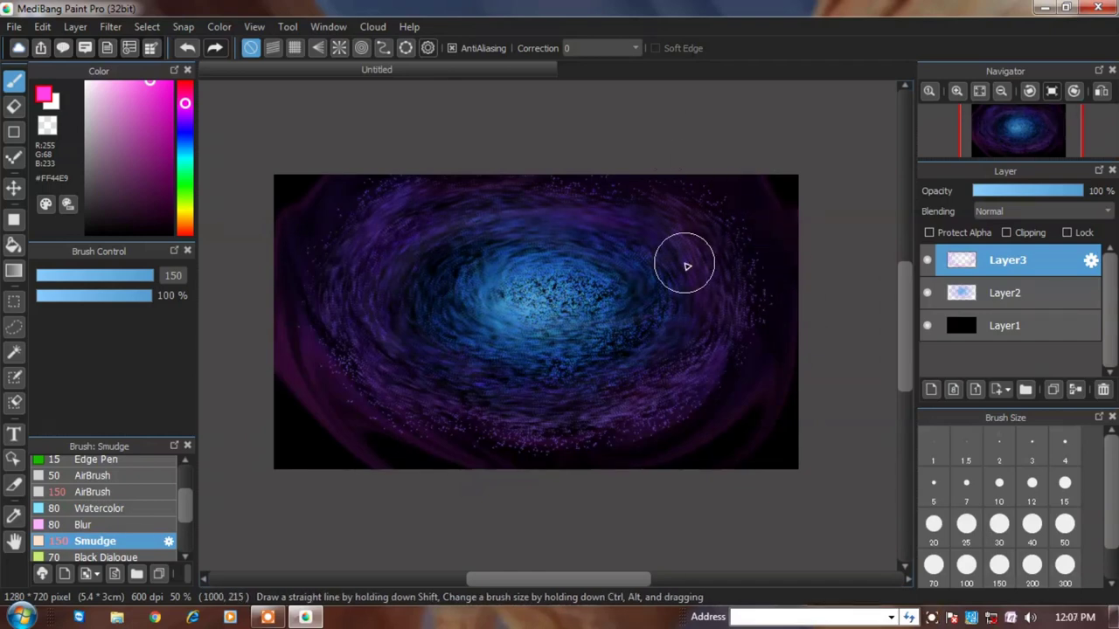
# Scatter pale pink #FFEDFC stars over the galaxy's bands with the Sparkle brush, particle size 19 and scatter strength 55.
pyautogui.scroll(-2, 88, 524)
pyautogui.click(87, 553)
pyautogui.click(112, 80)
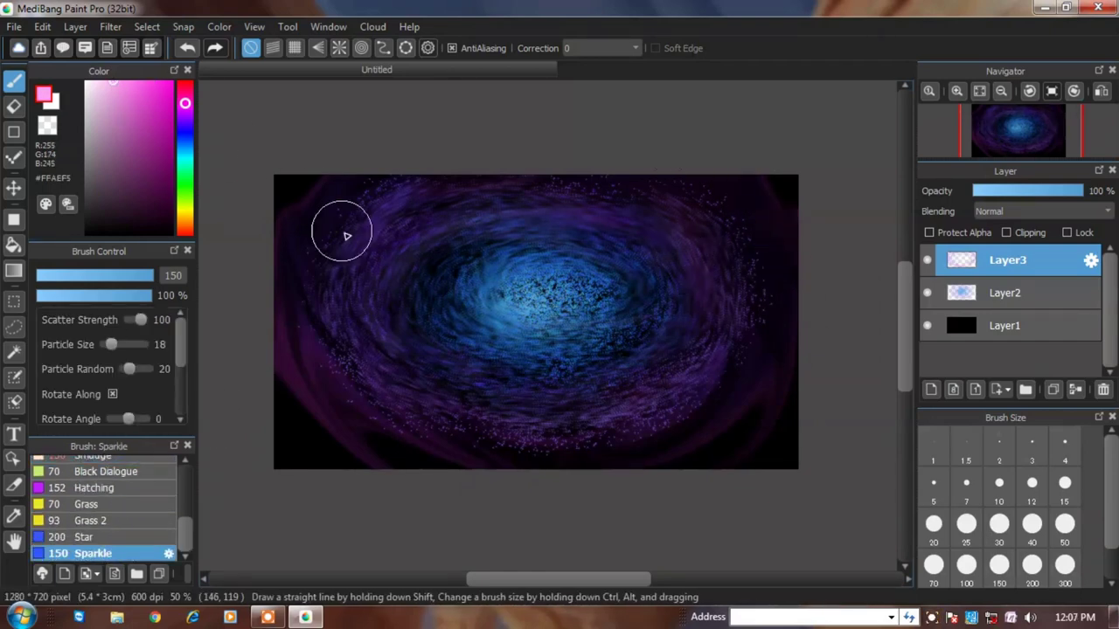
pyautogui.scroll(1, 430, 247)
pyautogui.scroll(-1, 430, 246)
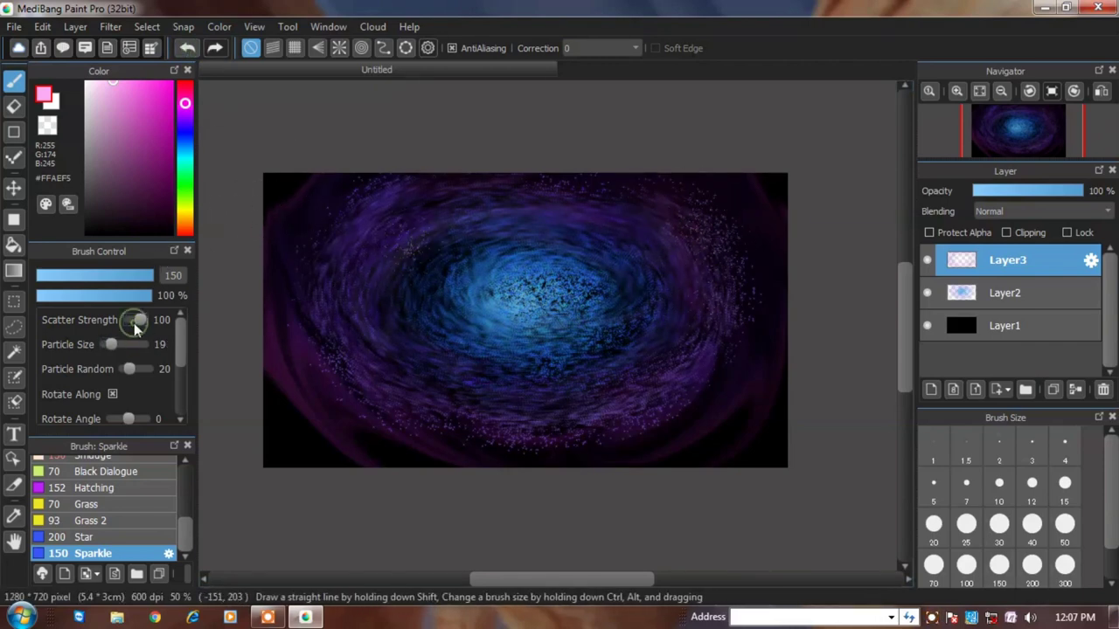
pyautogui.moveTo(135, 326); pyautogui.dragTo(140, 326)
pyautogui.moveTo(416, 379); pyautogui.dragTo(469, 407)
pyautogui.moveTo(430, 218); pyautogui.dragTo(507, 193)
pyautogui.moveTo(743, 217); pyautogui.dragTo(715, 206)
pyautogui.moveTo(731, 354); pyautogui.dragTo(671, 378)
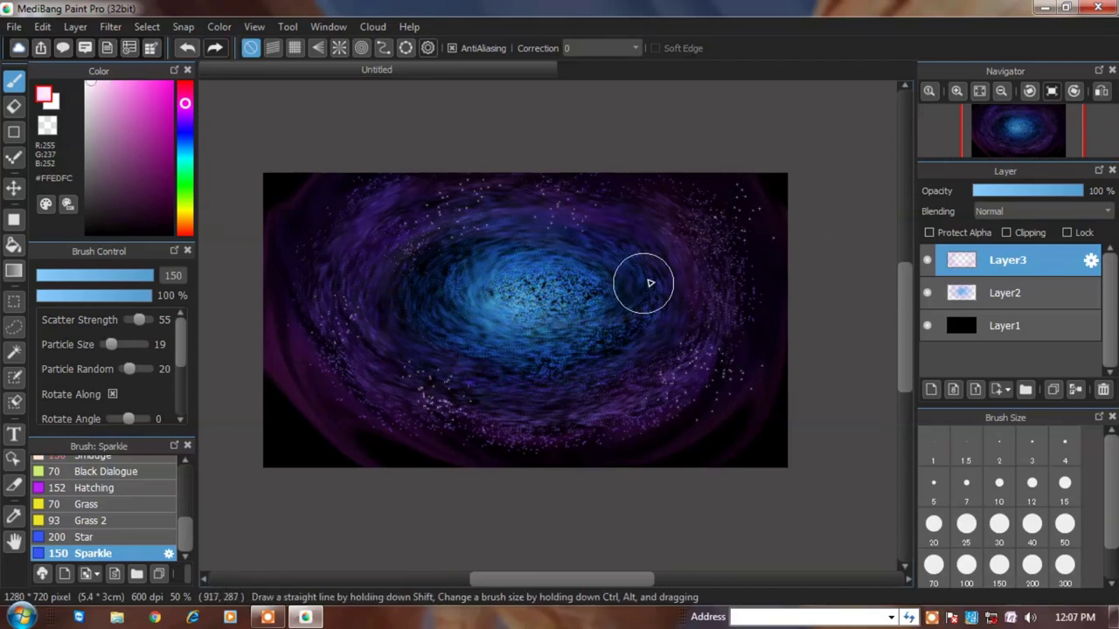
pyautogui.moveTo(661, 298); pyautogui.dragTo(556, 364)
# Airbrush blue #3D40FF glows over the galaxy's outer bands at size 150 and 5% opacity.
pyautogui.scroll(-2, 611, 268)
pyautogui.scroll(2, 600, 257)
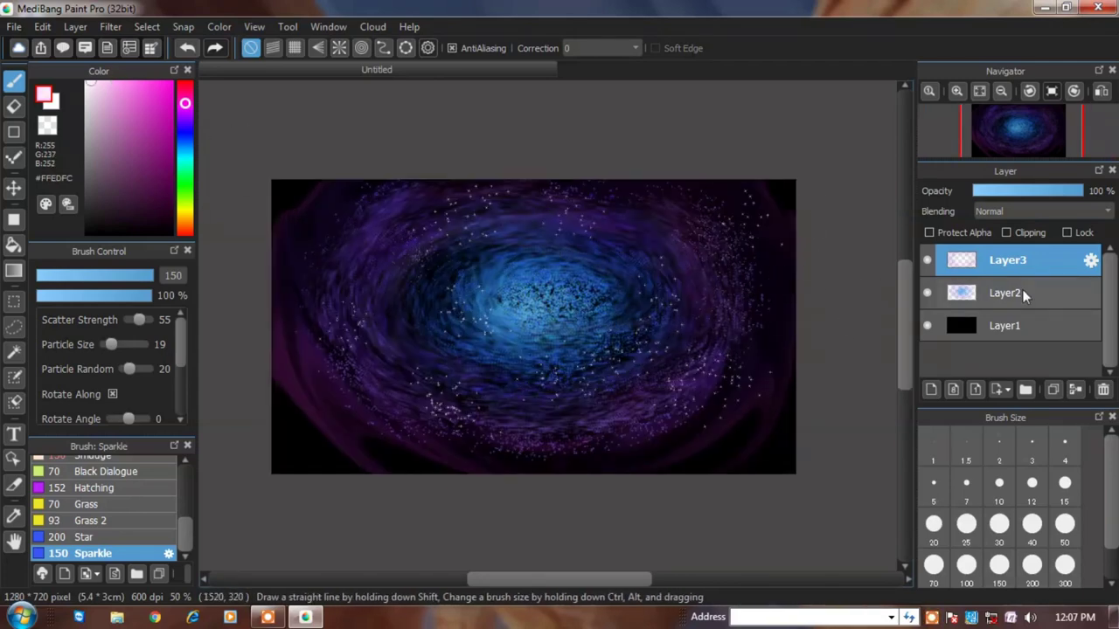
pyautogui.click(185, 125)
pyautogui.click(185, 133)
pyautogui.click(152, 82)
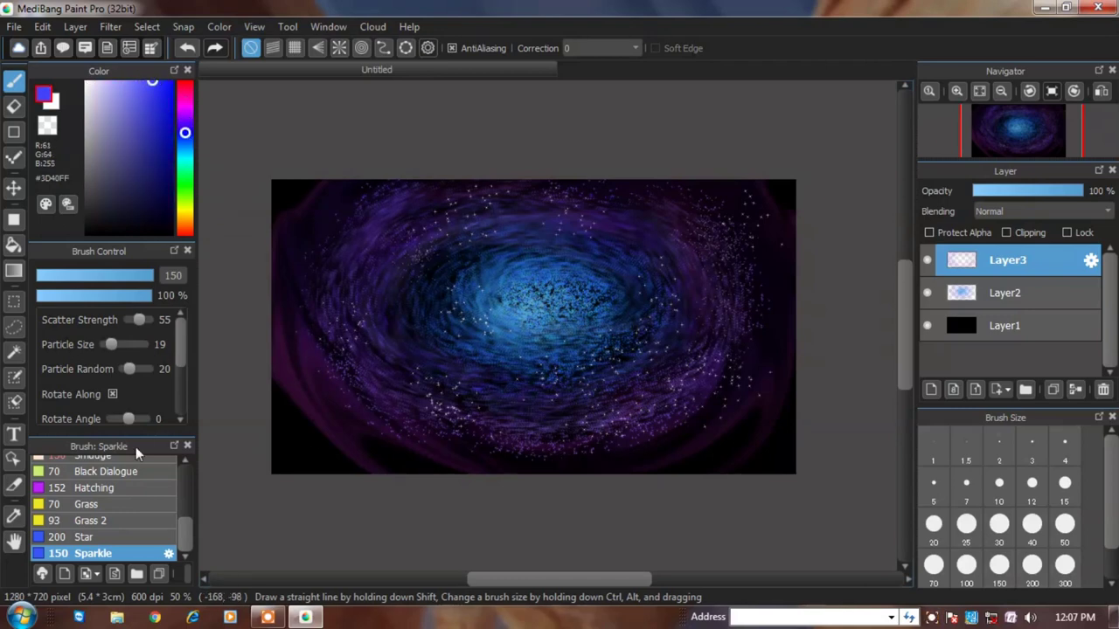
pyautogui.scroll(2, 106, 493)
pyautogui.click(106, 493)
pyautogui.moveTo(369, 255)
pyautogui.mouseDown()
pyautogui.moveTo(342, 263)
pyautogui.moveTo(352, 397)
pyautogui.mouseUp()
pyautogui.moveTo(666, 422); pyautogui.dragTo(566, 447)
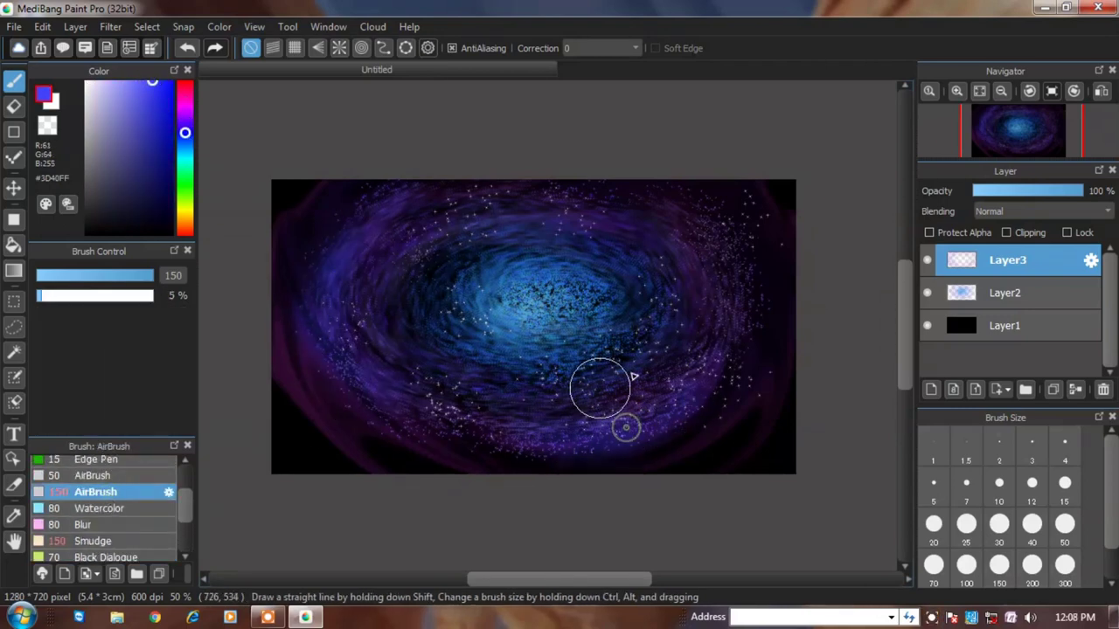
pyautogui.click(661, 199)
pyautogui.moveTo(739, 257); pyautogui.dragTo(760, 329)
pyautogui.moveTo(334, 403); pyautogui.dragTo(427, 437)
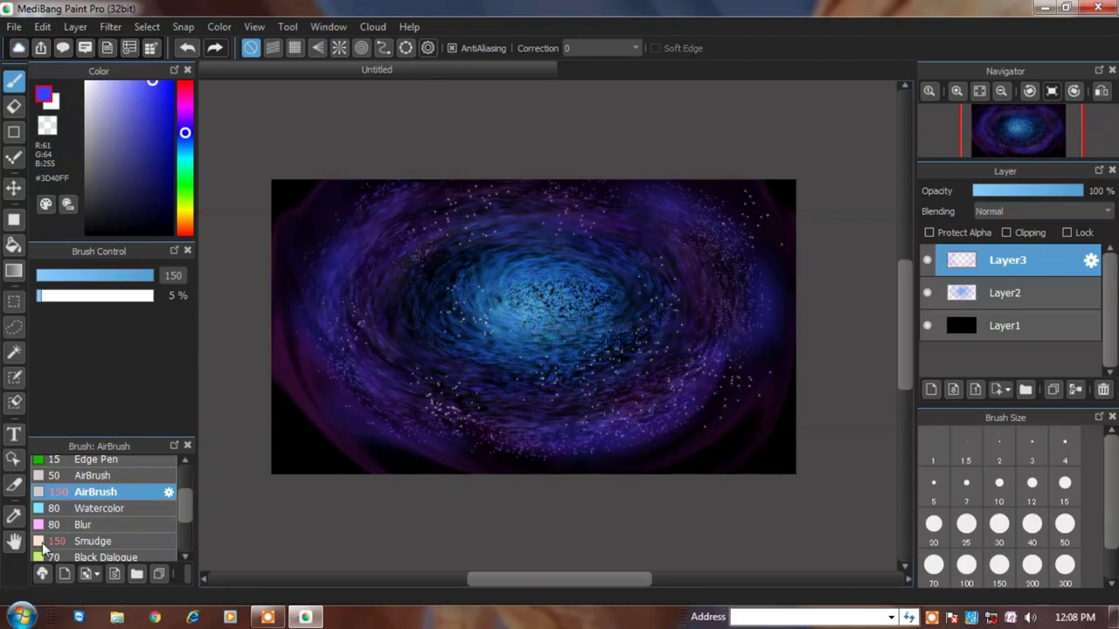
# Smudge the blue glows and stars along the spiral at 100% opacity.
pyautogui.click(94, 541)
pyautogui.moveTo(384, 372)
pyautogui.mouseDown()
pyautogui.moveTo(453, 436)
pyautogui.moveTo(362, 398)
pyautogui.moveTo(508, 456)
pyautogui.moveTo(692, 411)
pyautogui.moveTo(365, 364)
pyautogui.moveTo(747, 274)
pyautogui.moveTo(692, 437)
pyautogui.moveTo(733, 249)
pyautogui.moveTo(776, 279)
pyautogui.moveTo(733, 316)
pyautogui.moveTo(378, 199)
pyautogui.moveTo(378, 262)
pyautogui.moveTo(708, 240)
pyautogui.moveTo(496, 214)
pyautogui.moveTo(491, 180)
pyautogui.moveTo(675, 265)
pyautogui.moveTo(566, 226)
pyautogui.moveTo(717, 271)
pyautogui.moveTo(484, 332)
pyautogui.moveTo(435, 309)
pyautogui.moveTo(649, 308)
pyautogui.mouseUp()
pyautogui.moveTo(390, 262)
pyautogui.mouseDown()
pyautogui.moveTo(611, 442)
pyautogui.moveTo(484, 183)
pyautogui.moveTo(395, 247)
pyautogui.moveTo(542, 213)
pyautogui.mouseUp()
pyautogui.scroll(-1, 541, 212)
pyautogui.scroll(1, 533, 207)
# Add a new layer and scatter near-white #F4F4FF stars over the canvas corners and outer bands with the Sparkle brush.
pyautogui.click(933, 390)
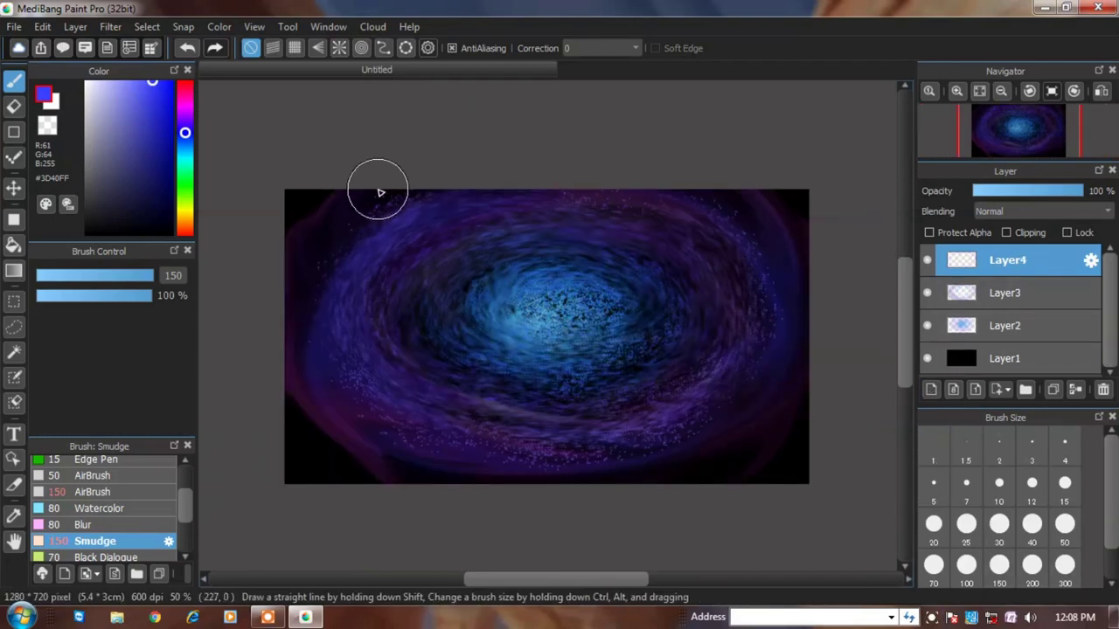
pyautogui.scroll(-2, 104, 541)
pyautogui.click(97, 553)
pyautogui.scroll(1, 483, 256)
pyautogui.moveTo(408, 227); pyautogui.dragTo(413, 246)
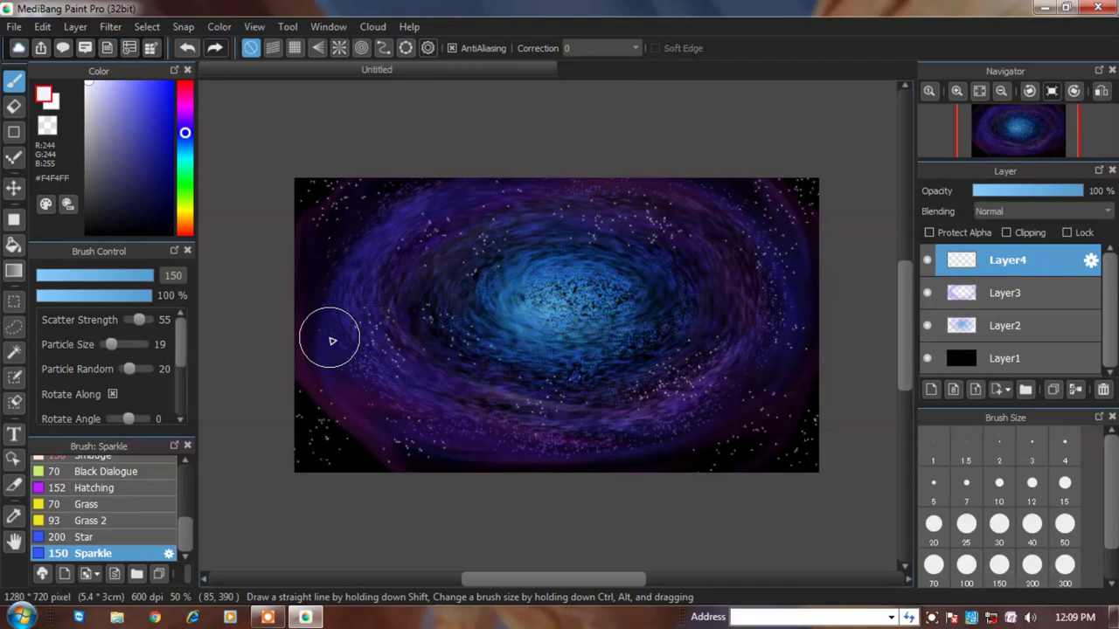
pyautogui.click(124, 83)
pyautogui.moveTo(433, 397); pyautogui.dragTo(400, 349)
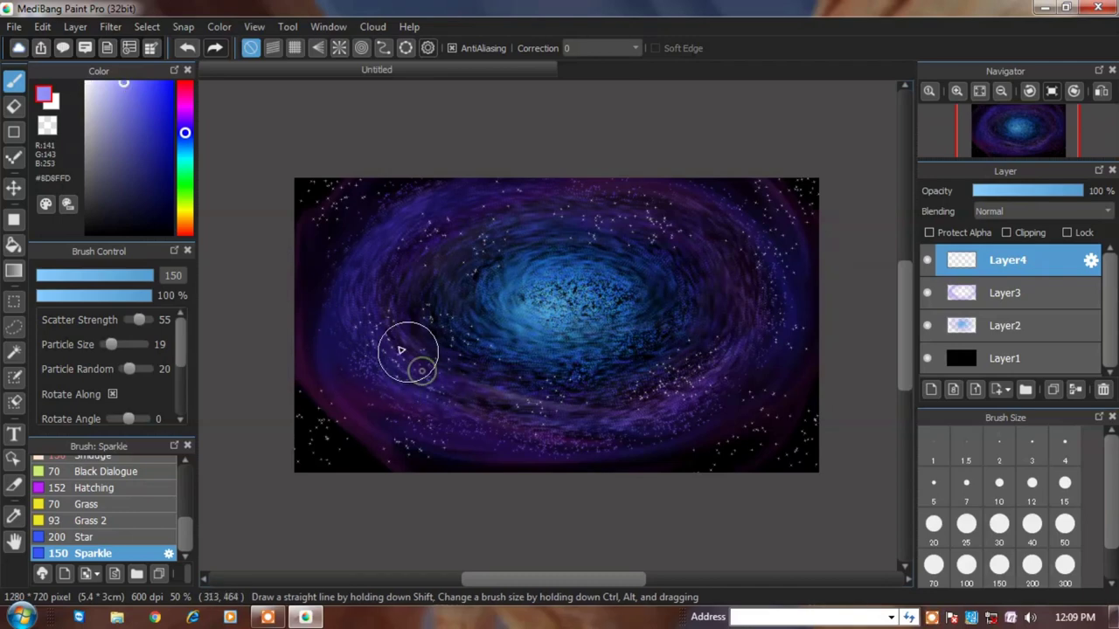
pyautogui.click(187, 48)
# Scatter clusters of light purple #C68DFD stars along the oval bands with the Sparkle brush at size 94 and particle size 29.
pyautogui.click(184, 119)
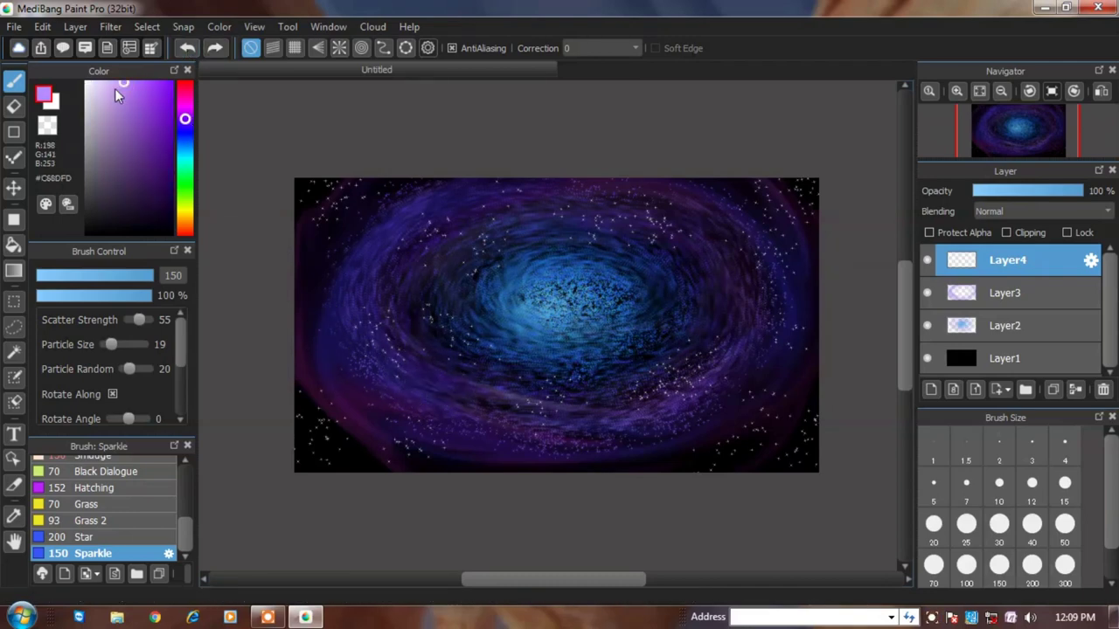
pyautogui.click(137, 275)
pyautogui.scroll(3, 403, 372)
pyautogui.click(116, 345)
pyautogui.moveTo(407, 292); pyautogui.dragTo(447, 349)
pyautogui.scroll(-1, 442, 360)
pyautogui.moveTo(444, 207); pyautogui.dragTo(407, 281)
pyautogui.scroll(-1, 408, 308)
pyautogui.scroll(1, 412, 322)
pyautogui.moveTo(576, 443); pyautogui.dragTo(491, 421)
pyautogui.scroll(-1, 460, 391)
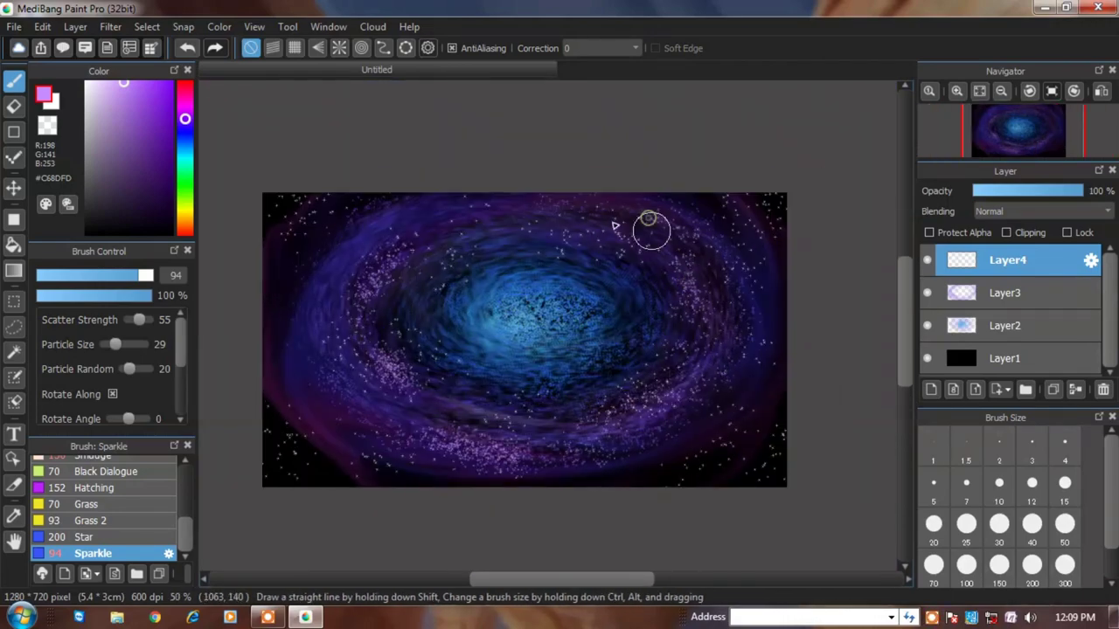
# Scatter patches of white #FFFFFF stars around the core with the Sparkle brush at size 63, scatter strength 100 and particle size 20.
pyautogui.scroll(1, 522, 261)
pyautogui.click(86, 83)
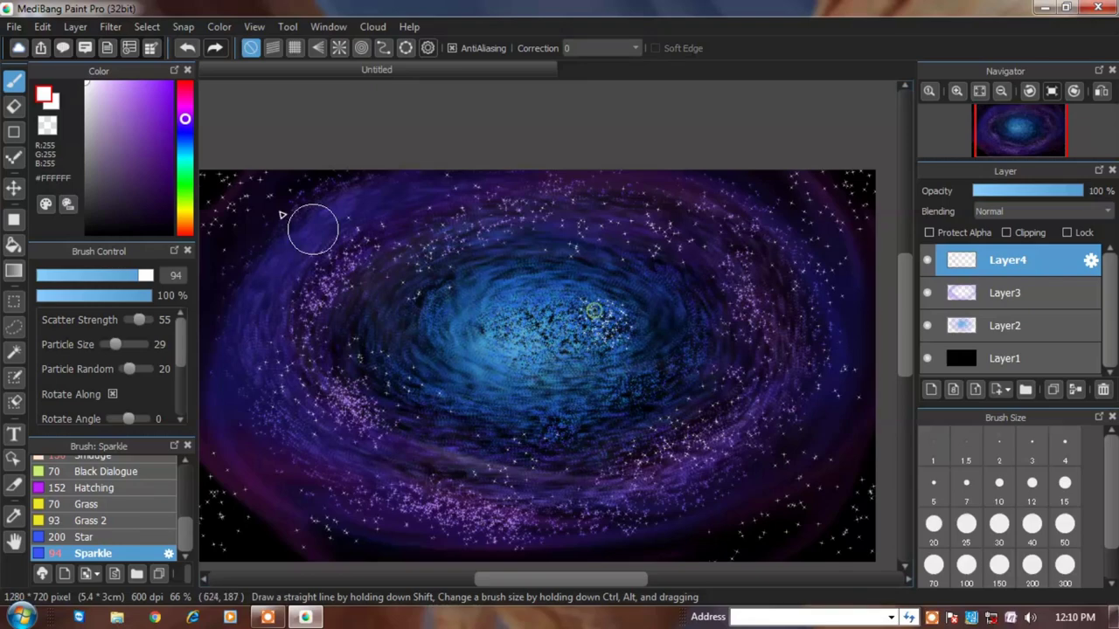
pyautogui.click(185, 50)
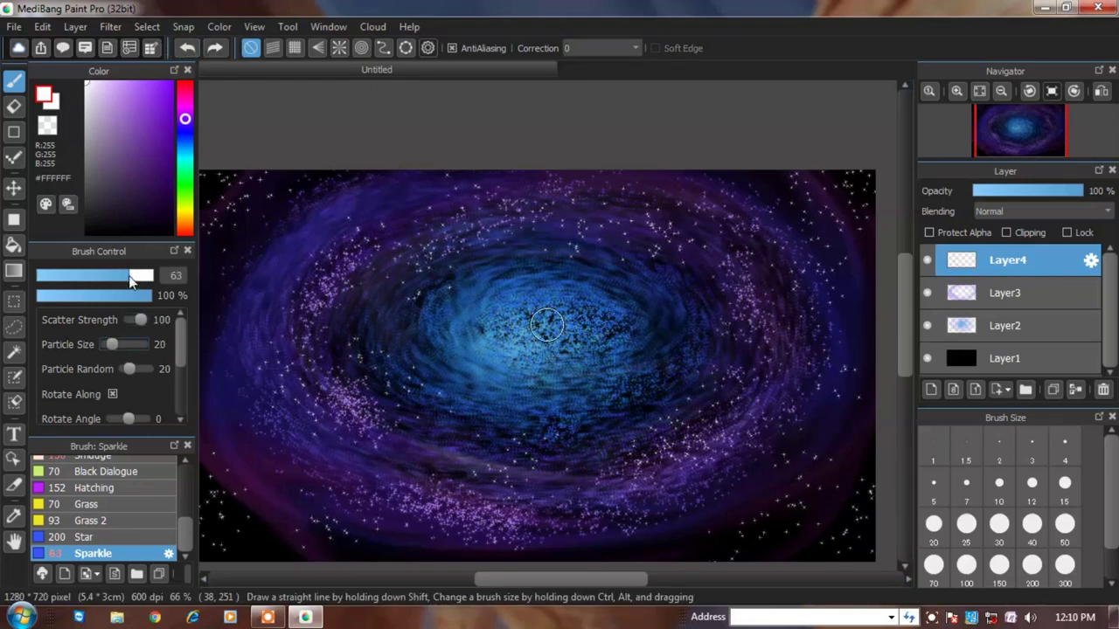
pyautogui.scroll(1, 625, 301)
pyautogui.moveTo(625, 301); pyautogui.dragTo(612, 300)
pyautogui.moveTo(365, 344)
pyautogui.mouseDown()
pyautogui.moveTo(384, 303)
pyautogui.moveTo(464, 263)
pyautogui.moveTo(372, 319)
pyautogui.mouseUp()
pyautogui.moveTo(535, 418)
pyautogui.mouseDown()
pyautogui.moveTo(387, 427)
pyautogui.moveTo(538, 411)
pyautogui.mouseUp()
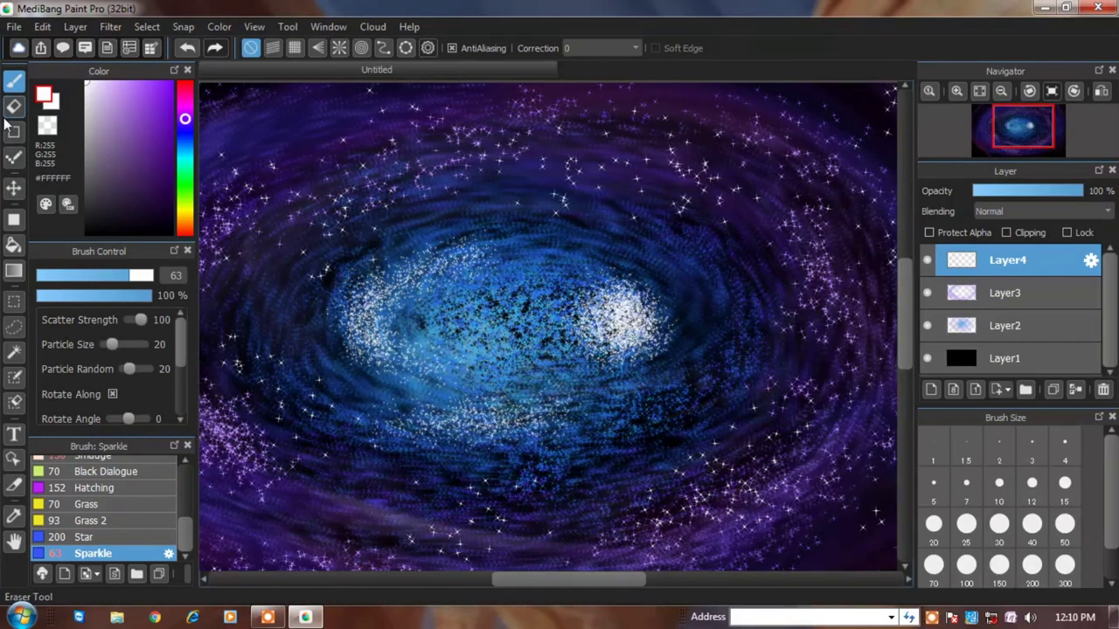
# Blend the white star patches along the spiral around the core with the Smudge brush at size 69, reducing its opacity to 18%.
pyautogui.scroll(1, 127, 517)
pyautogui.click(96, 479)
pyautogui.moveTo(148, 296); pyautogui.dragTo(44, 300)
pyautogui.moveTo(350, 324)
pyautogui.mouseDown()
pyautogui.moveTo(327, 323)
pyautogui.moveTo(426, 262)
pyautogui.mouseUp()
pyautogui.moveTo(427, 262); pyautogui.dragTo(349, 324)
pyautogui.moveTo(629, 306)
pyautogui.mouseDown()
pyautogui.moveTo(650, 352)
pyautogui.moveTo(579, 285)
pyautogui.mouseUp()
pyautogui.moveTo(428, 424); pyautogui.dragTo(542, 406)
pyautogui.click(61, 299)
pyautogui.moveTo(629, 296)
pyautogui.mouseDown()
pyautogui.moveTo(549, 252)
pyautogui.moveTo(523, 361)
pyautogui.mouseUp()
pyautogui.moveTo(60, 295); pyautogui.dragTo(56, 295)
pyautogui.scroll(-2, 114, 550)
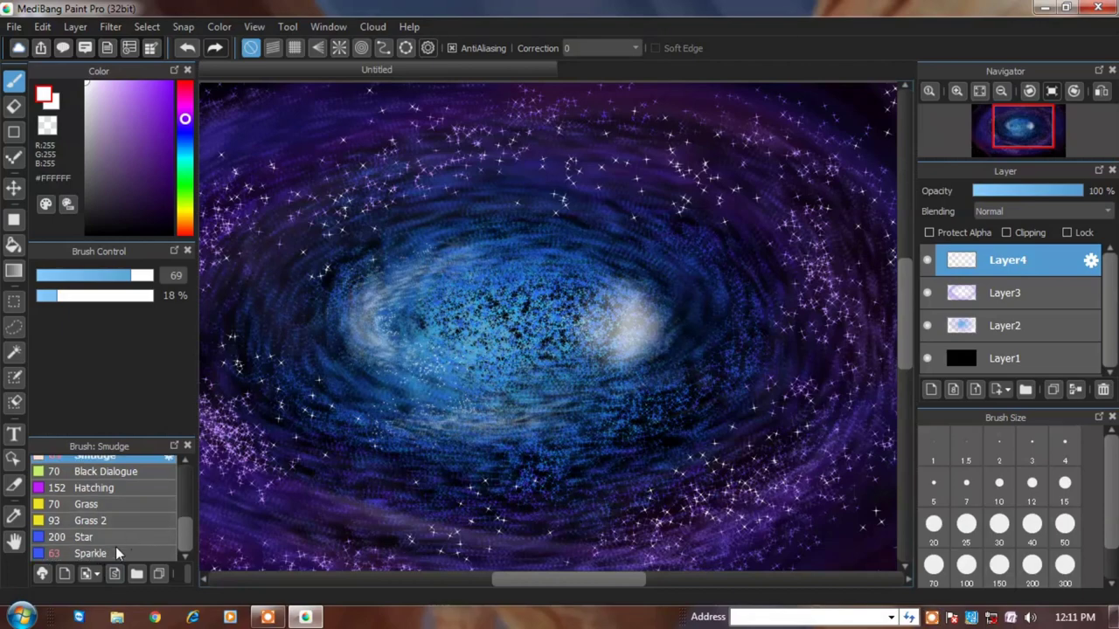
# Scatter white stars over the center of the galaxy's core with the Sparkle brush.
pyautogui.click(109, 552)
pyautogui.moveTo(508, 324); pyautogui.dragTo(533, 320)
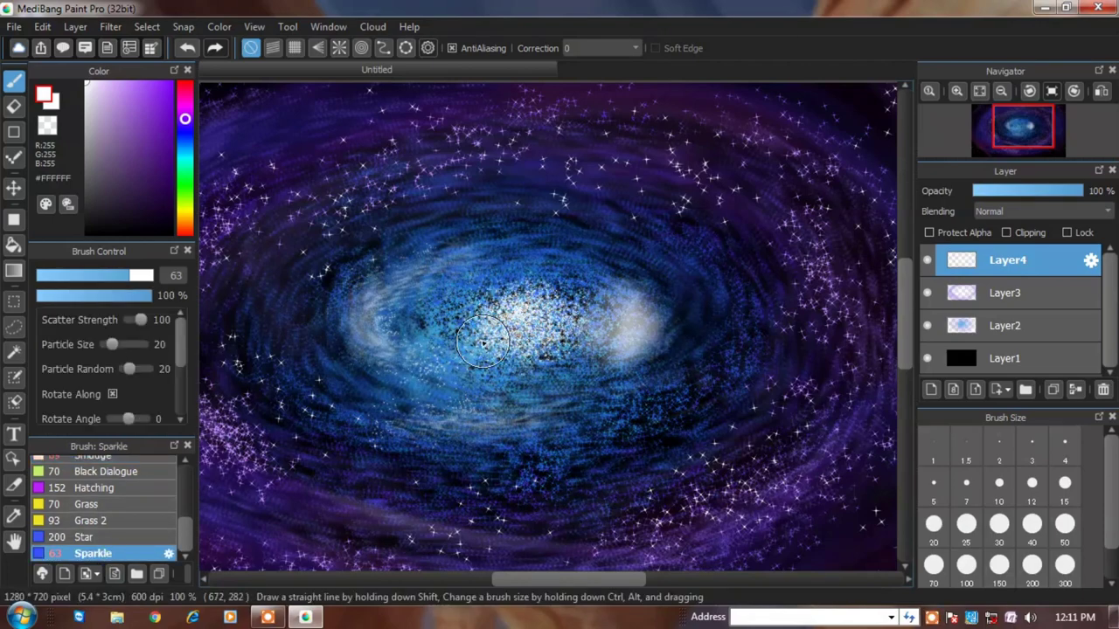
pyautogui.scroll(-3, 594, 278)
pyautogui.scroll(1, 626, 252)
pyautogui.scroll(1, 508, 272)
# Set the Sparkle color to pink #FF94C6 and scatter a band of stars along the galaxy's upper-left arm.
pyautogui.keyDown('alt'); pyautogui.click(283, 249); pyautogui.keyUp('alt')
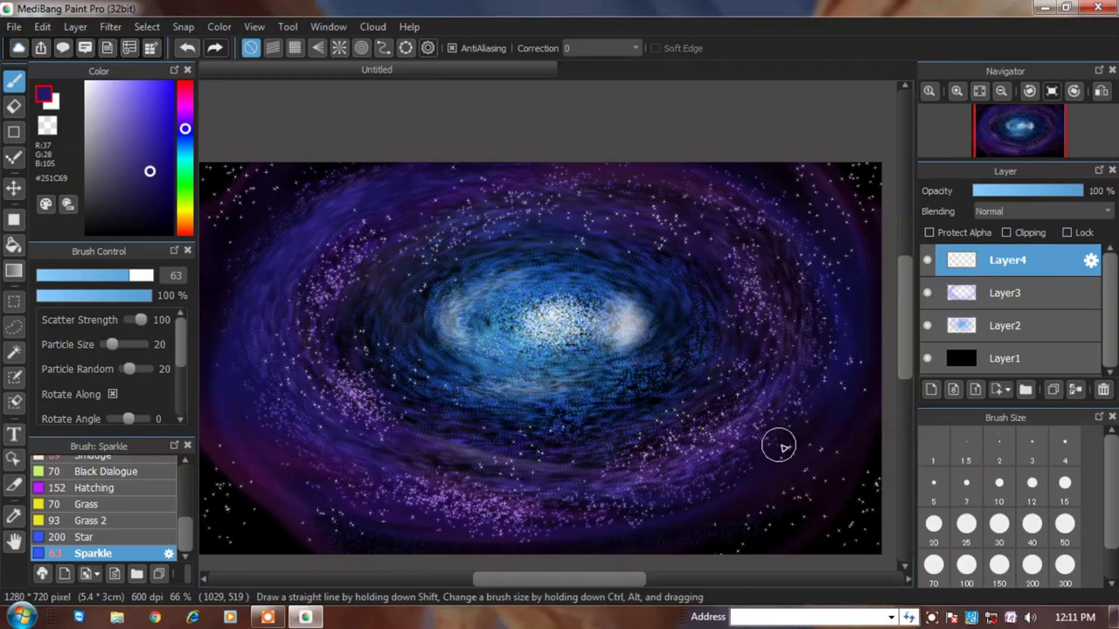
pyautogui.scroll(-1, 774, 437)
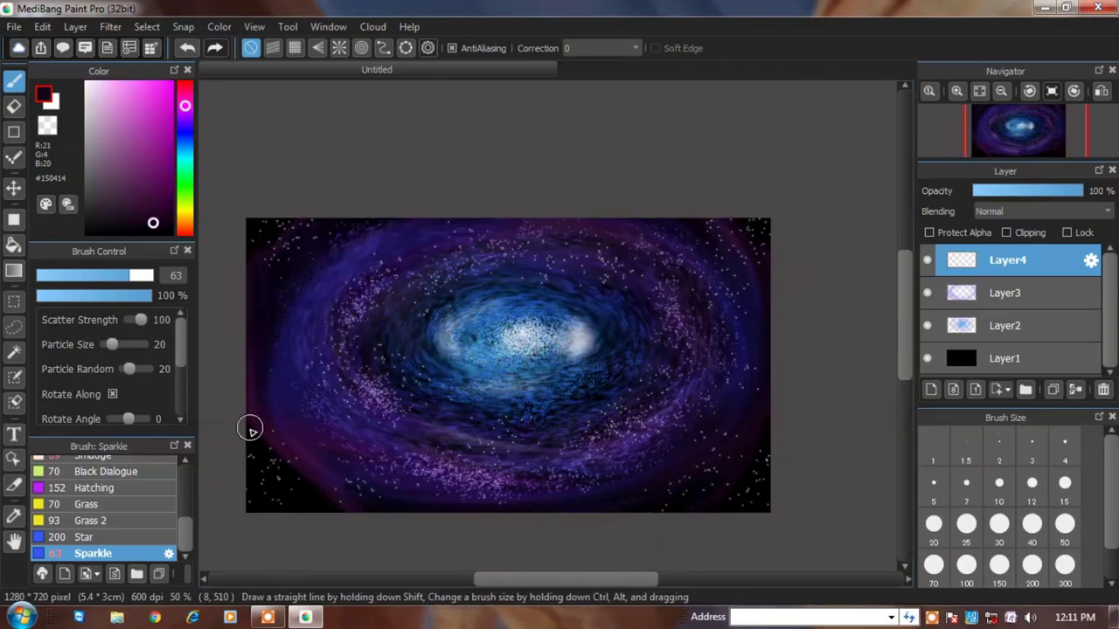
pyautogui.scroll(2, 388, 363)
pyautogui.moveTo(144, 225); pyautogui.dragTo(122, 76)
pyautogui.moveTo(376, 104); pyautogui.dragTo(315, 158)
pyautogui.scroll(-1, 313, 163)
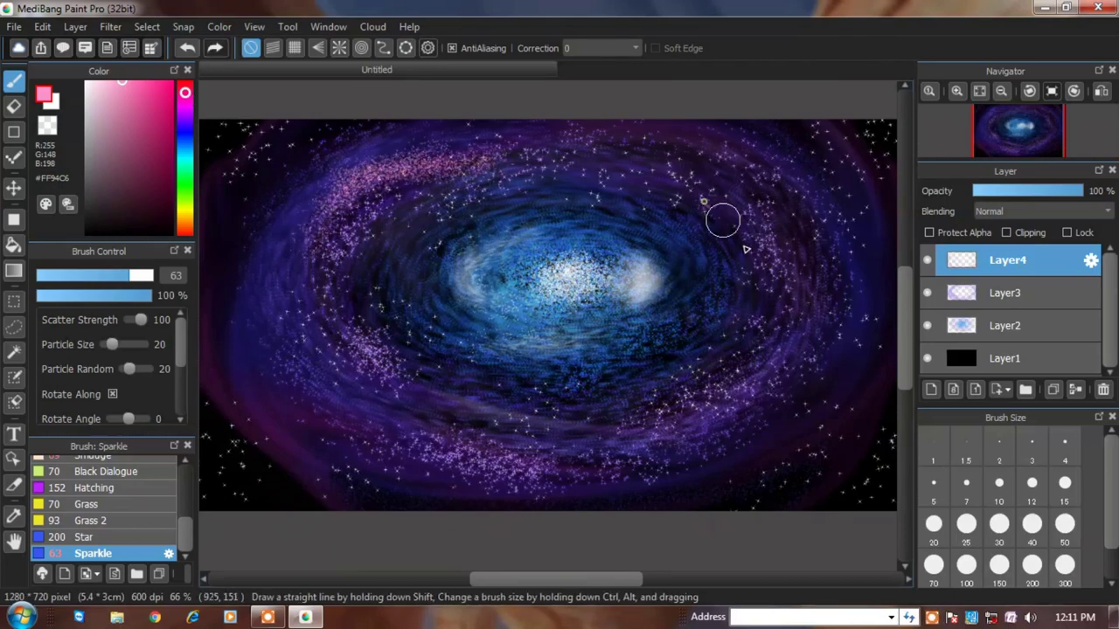
# Scatter more pink star bands along the galaxy's left, right and lower arms and around the lower edge of the core.
pyautogui.scroll(-1, 454, 365)
pyautogui.moveTo(317, 300); pyautogui.dragTo(385, 391)
pyautogui.moveTo(759, 316); pyautogui.dragTo(692, 406)
pyautogui.moveTo(415, 399); pyautogui.dragTo(480, 406)
pyautogui.moveTo(398, 301); pyautogui.dragTo(517, 363)
pyautogui.moveTo(407, 320); pyautogui.dragTo(573, 377)
pyautogui.scroll(1, 515, 347)
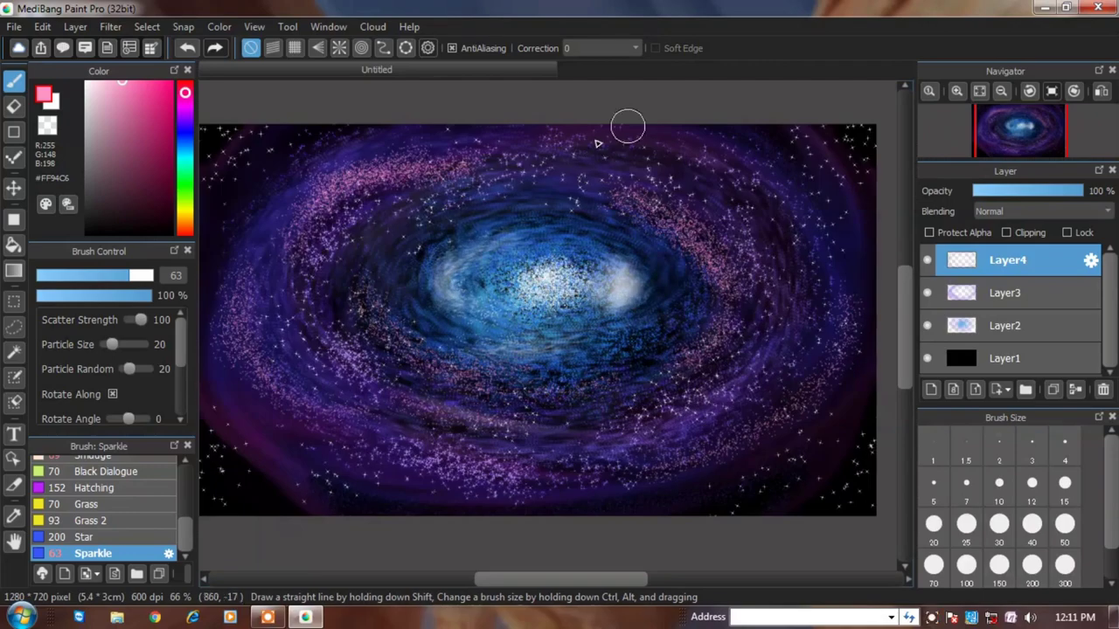
# Fill the galaxy's center with a dense cluster of white Sparkle stars.
pyautogui.scroll(-1, 672, 396)
pyautogui.scroll(3, 560, 359)
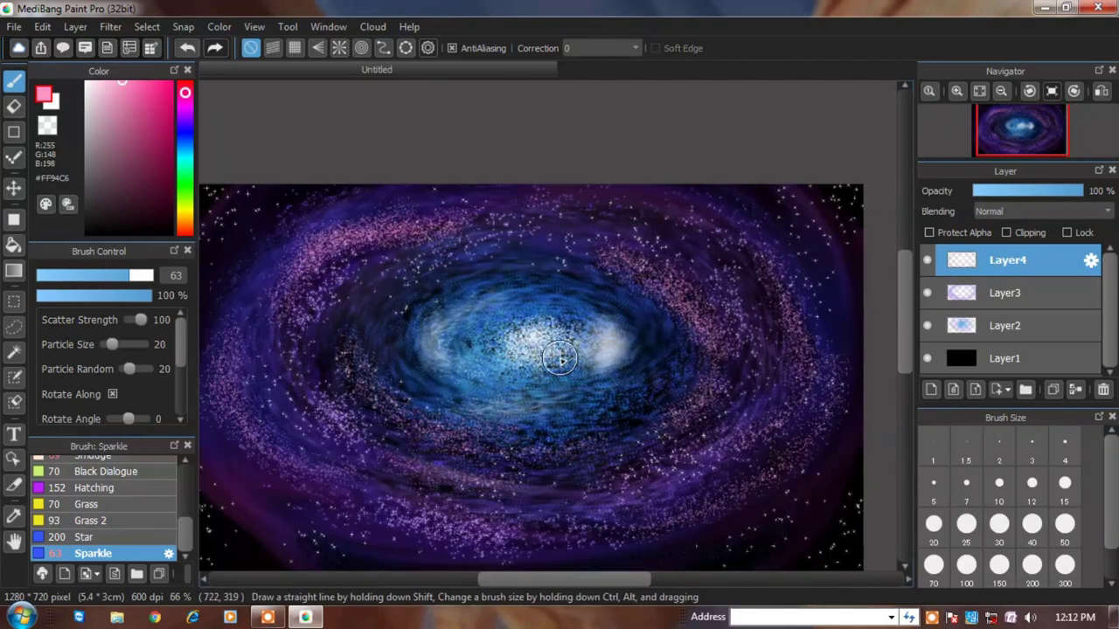
pyautogui.click(85, 82)
pyautogui.moveTo(509, 359)
pyautogui.mouseDown()
pyautogui.moveTo(546, 347)
pyautogui.moveTo(461, 308)
pyautogui.moveTo(505, 305)
pyautogui.moveTo(455, 308)
pyautogui.mouseUp()
# Set the Sparkle brush to light blue #84B0FF, size 88 and particle size 40.
pyautogui.click(116, 344)
pyautogui.scroll(-3, 499, 292)
pyautogui.scroll(1, 337, 278)
pyautogui.click(187, 134)
pyautogui.click(127, 82)
pyautogui.scroll(1, 429, 337)
pyautogui.click(125, 346)
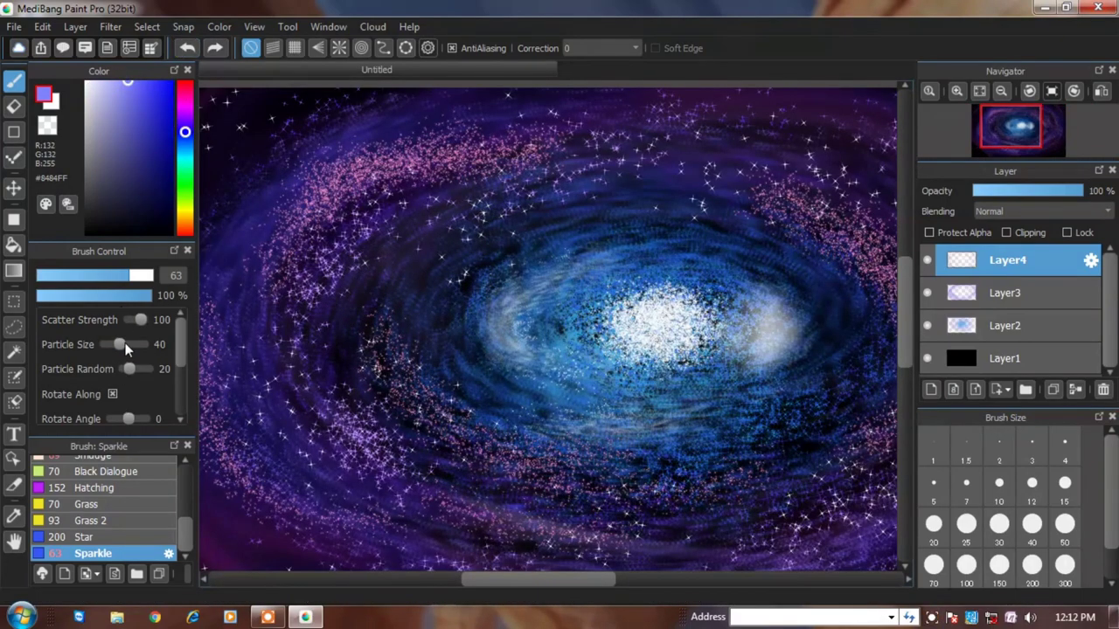
pyautogui.click(147, 276)
pyautogui.moveTo(140, 279); pyautogui.dragTo(145, 278)
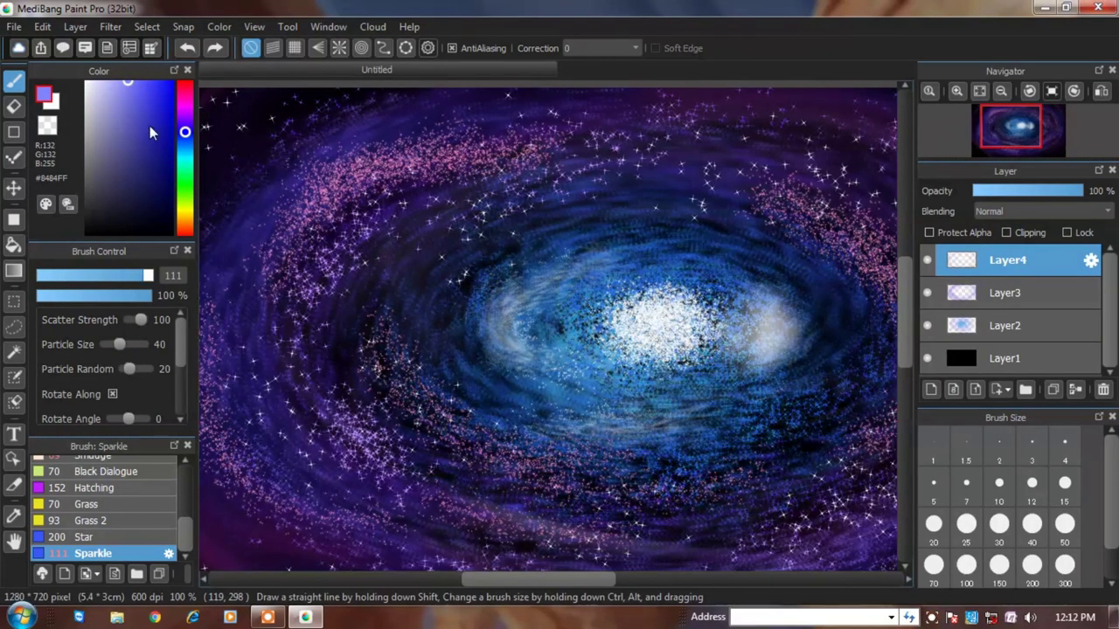
pyautogui.click(186, 142)
pyautogui.scroll(-1, 384, 223)
pyautogui.scroll(1, 404, 260)
pyautogui.click(404, 261)
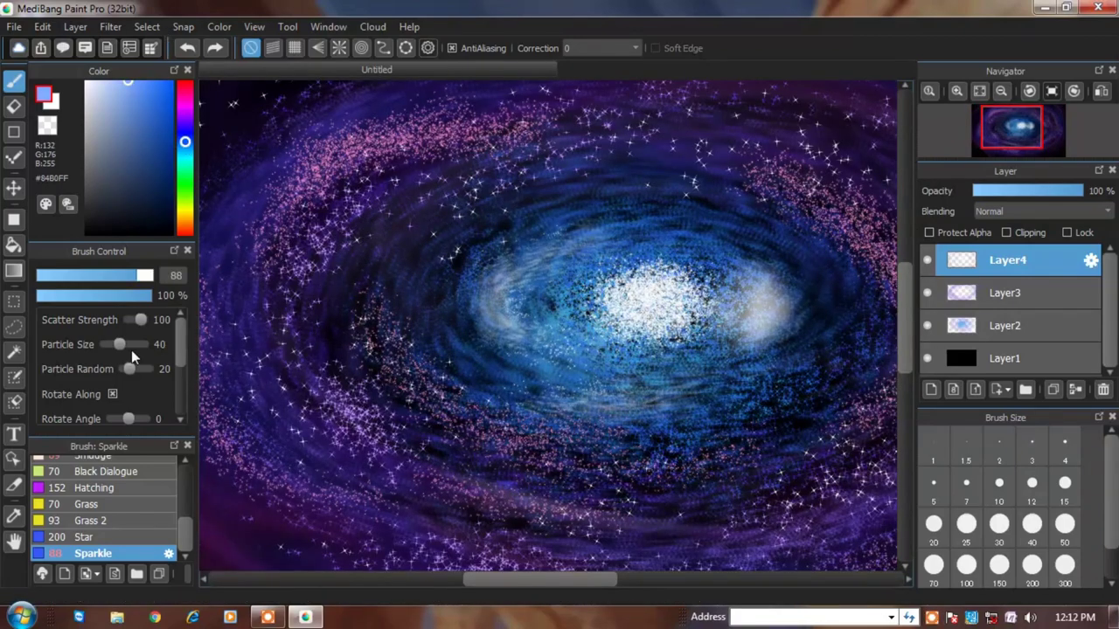
# Dot small clusters of light blue stars around the galaxy's bands.
pyautogui.scroll(-1, 787, 341)
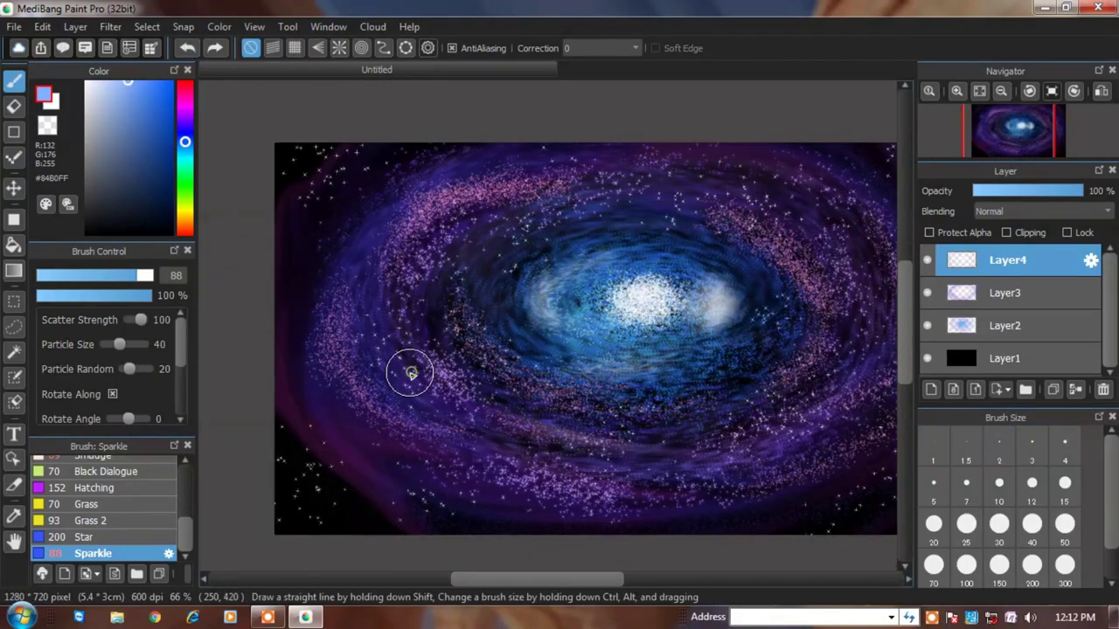
pyautogui.click(521, 405)
pyautogui.scroll(-1, 386, 353)
pyautogui.click(741, 329)
pyautogui.scroll(1, 741, 330)
pyautogui.click(601, 243)
pyautogui.click(539, 452)
pyautogui.click(501, 209)
# Change the Sparkle color to a light pink and dot small star clusters over the galaxy's upper, right and left outer bands.
pyautogui.rightClick(812, 185)
pyautogui.moveTo(152, 201); pyautogui.dragTo(172, 146)
pyautogui.moveTo(815, 250); pyautogui.dragTo(824, 275)
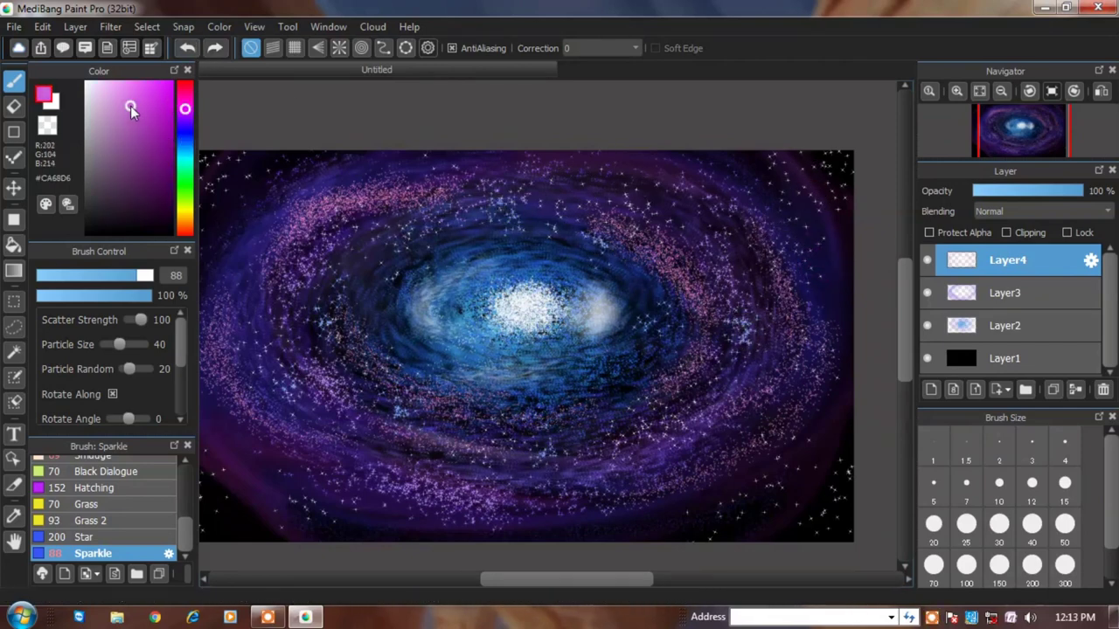
pyautogui.click(713, 188)
pyautogui.click(637, 175)
pyautogui.click(820, 254)
pyautogui.click(547, 172)
pyautogui.click(252, 313)
pyautogui.scroll(-1, 547, 172)
pyautogui.scroll(1, 358, 196)
# Try adding pink #FFA4CE star clusters to the galaxy's lower bands and undo them.
pyautogui.rightClick(779, 368)
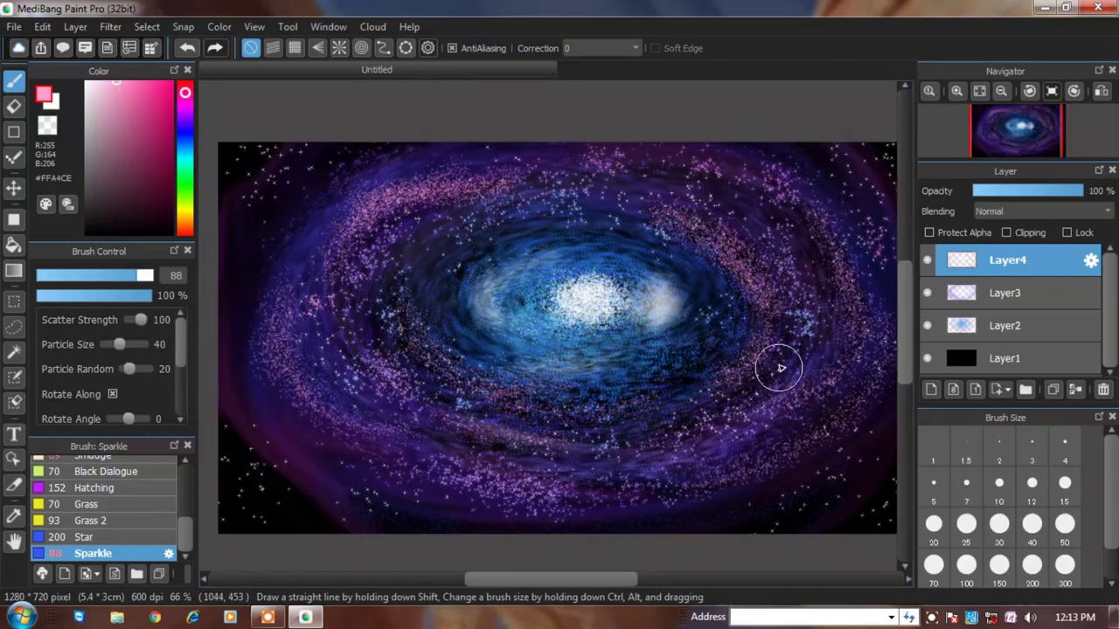
pyautogui.scroll(-2, 679, 377)
pyautogui.scroll(1, 472, 437)
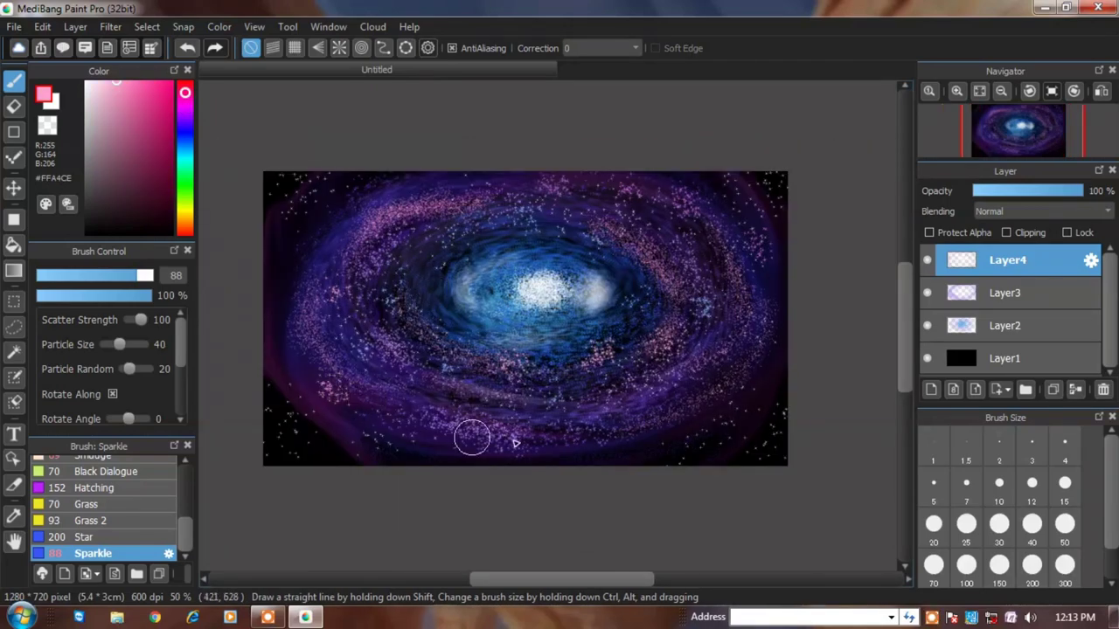
pyautogui.click(197, 46)
# Set the Sparkle brush to pink #FDA5CE, size 174, scatter strength 40 and particle size 25.
pyautogui.click(116, 82)
pyautogui.moveTo(140, 320); pyautogui.dragTo(133, 321)
pyautogui.moveTo(141, 276); pyautogui.dragTo(154, 277)
pyautogui.moveTo(337, 345); pyautogui.dragTo(345, 368)
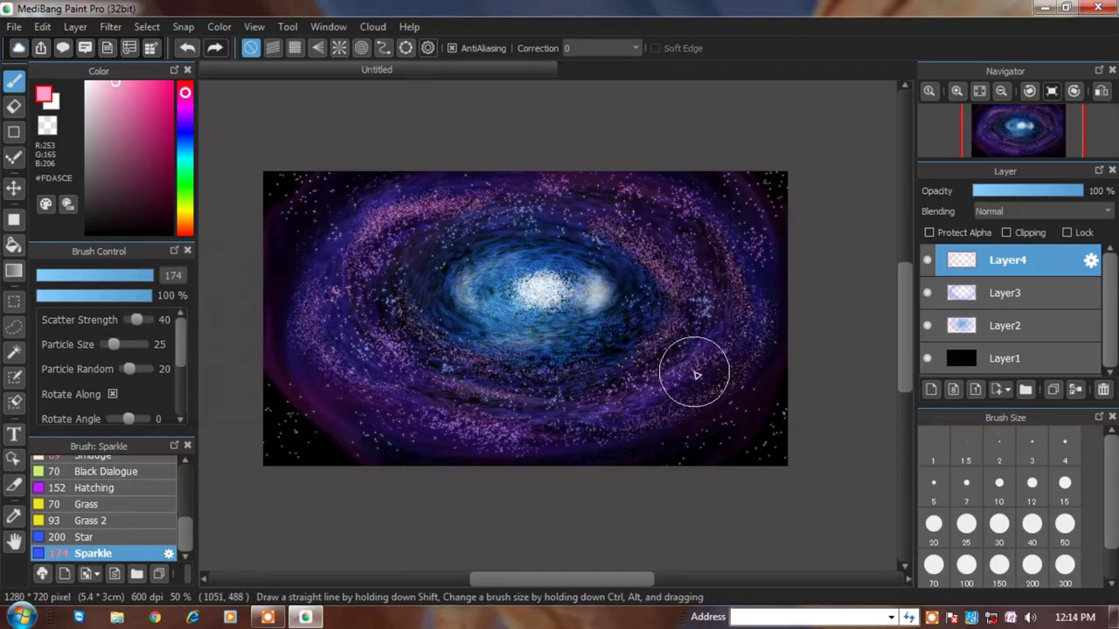
pyautogui.scroll(1, 644, 321)
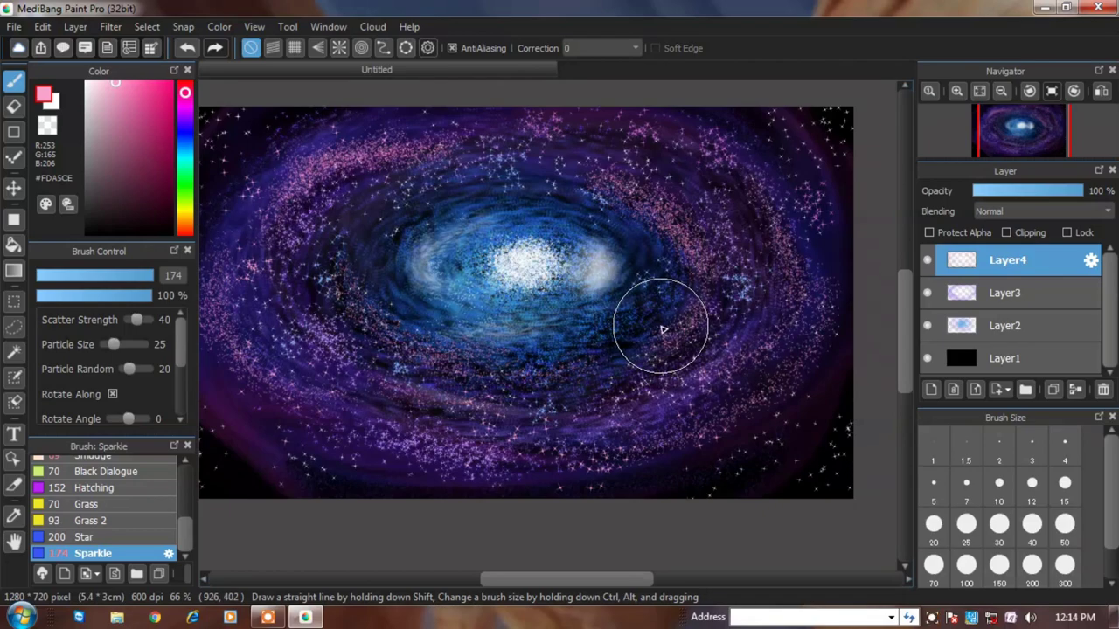
pyautogui.scroll(-1, 654, 323)
pyautogui.scroll(1, 651, 134)
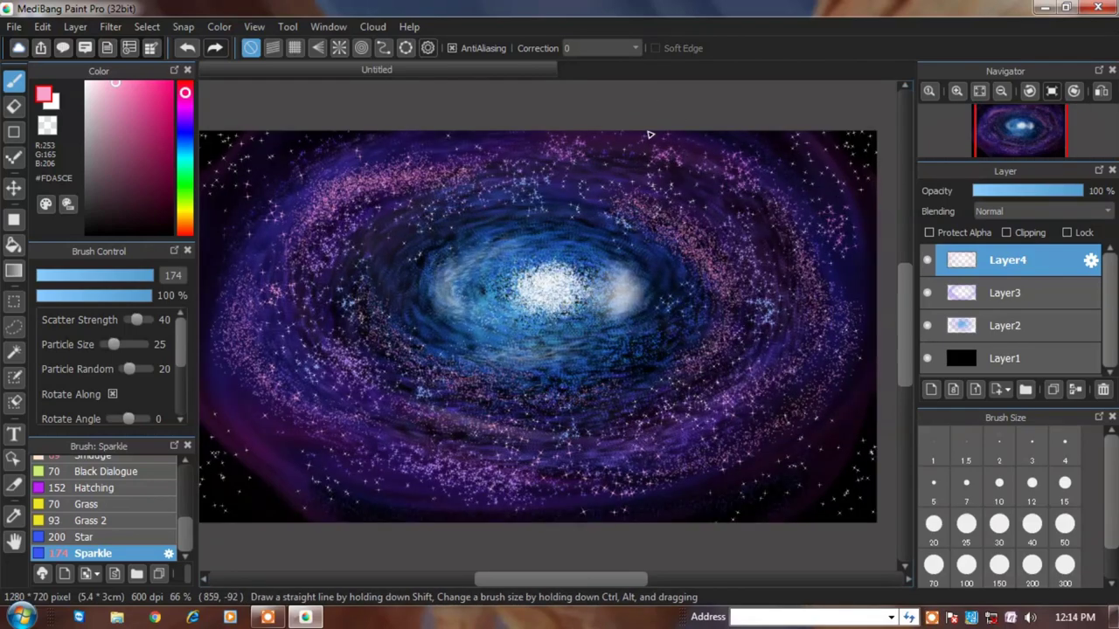
pyautogui.scroll(-1, 650, 131)
# Export the painting as a 24-bit PNG named Universe, with the fit-to-size limit turned off.
pyautogui.click(19, 28)
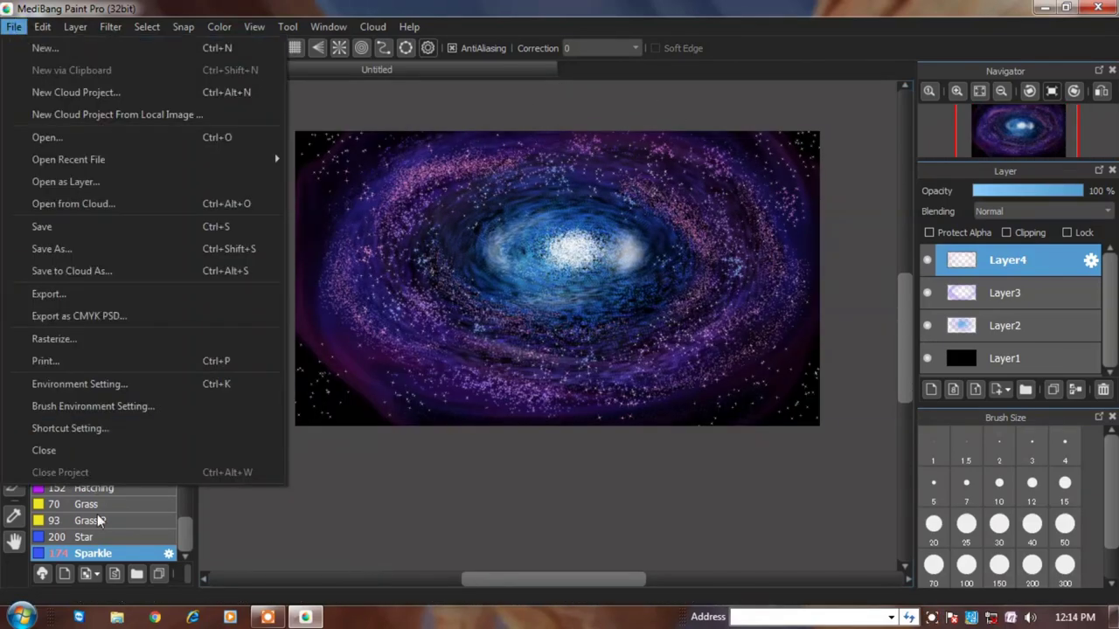
pyautogui.click(121, 296)
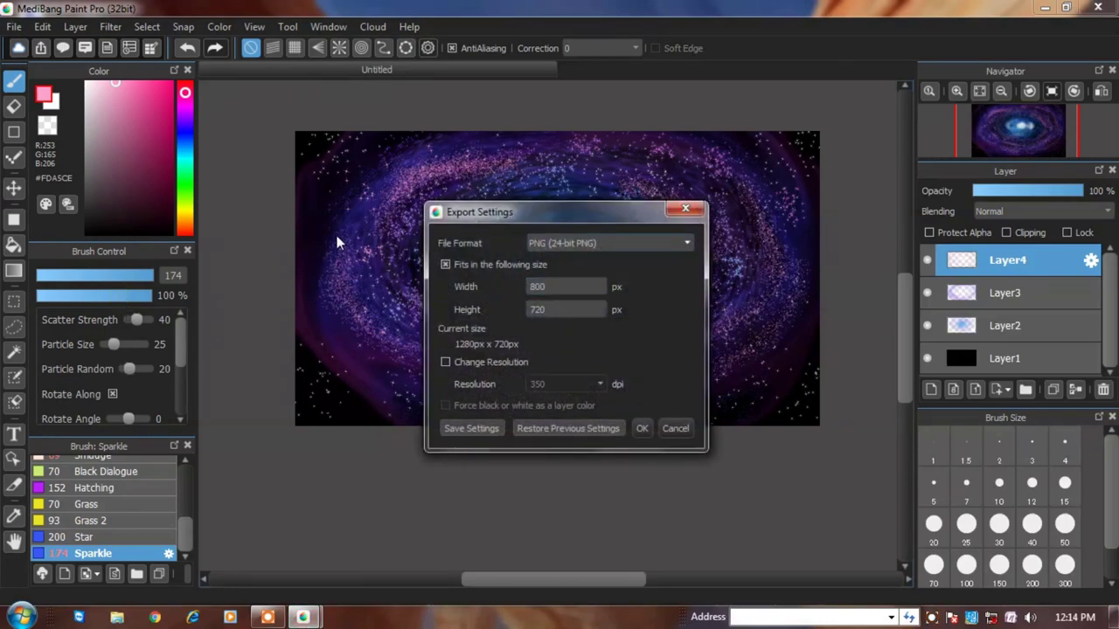
pyautogui.click(465, 267)
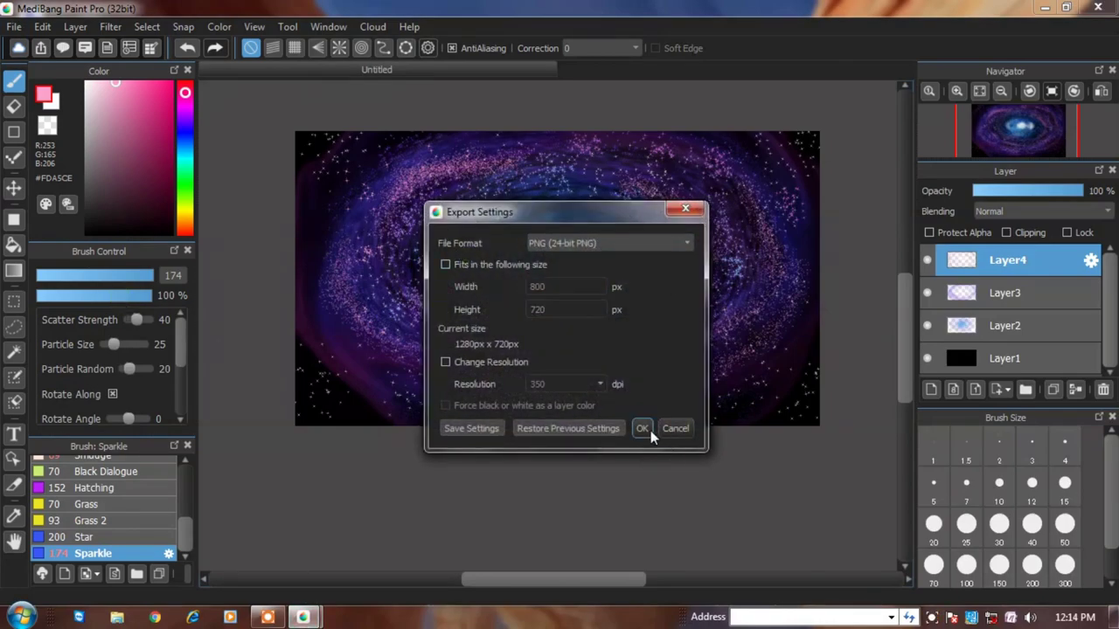
pyautogui.click(647, 429)
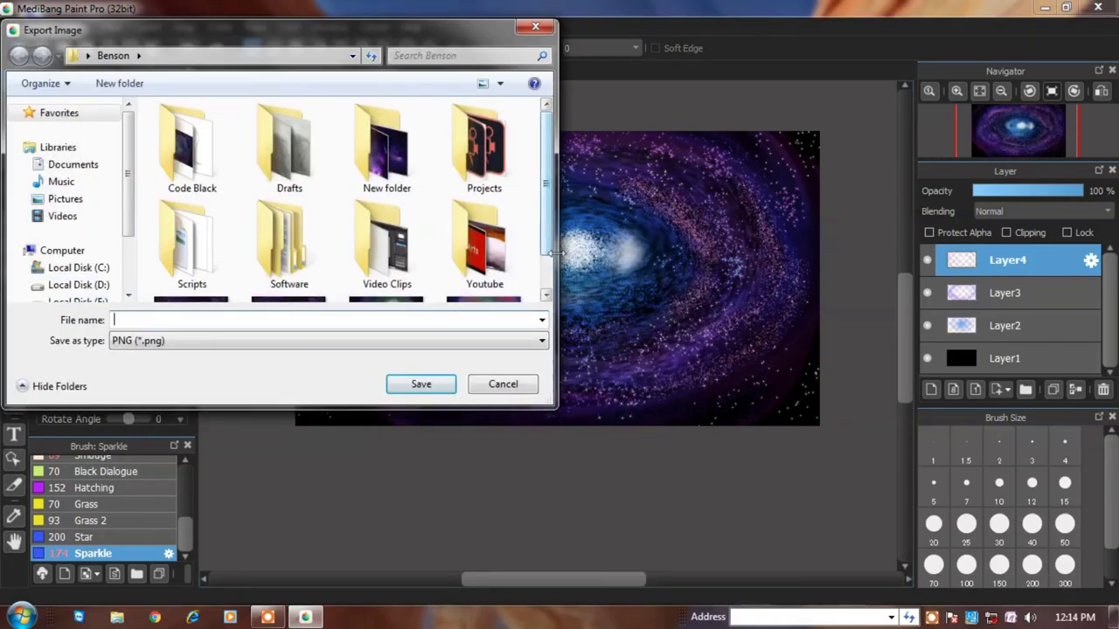
pyautogui.write('Universe')
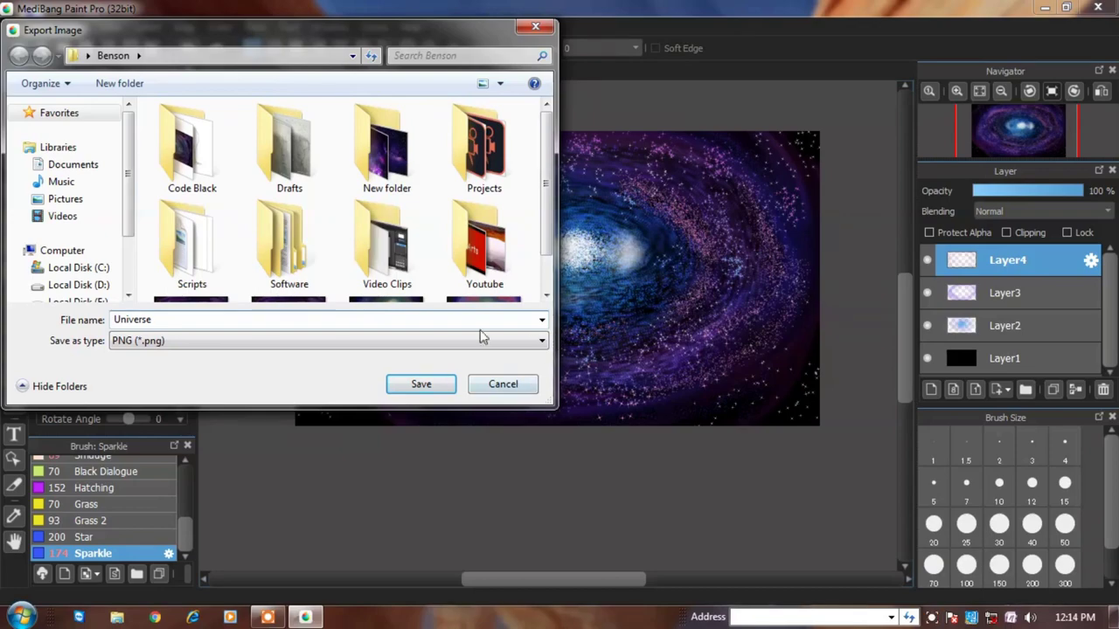
pyautogui.click(411, 391)
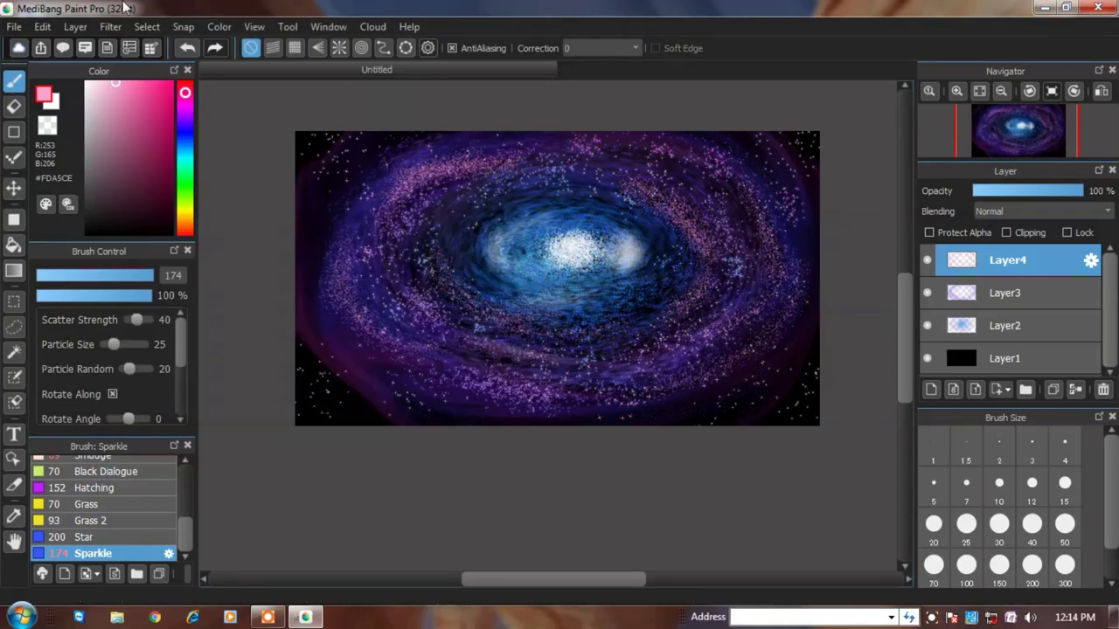
# Save the layered painting as Universe in MediBang Paint Pro (*.mdp) format in the Code Black folder.
pyautogui.click(14, 26)
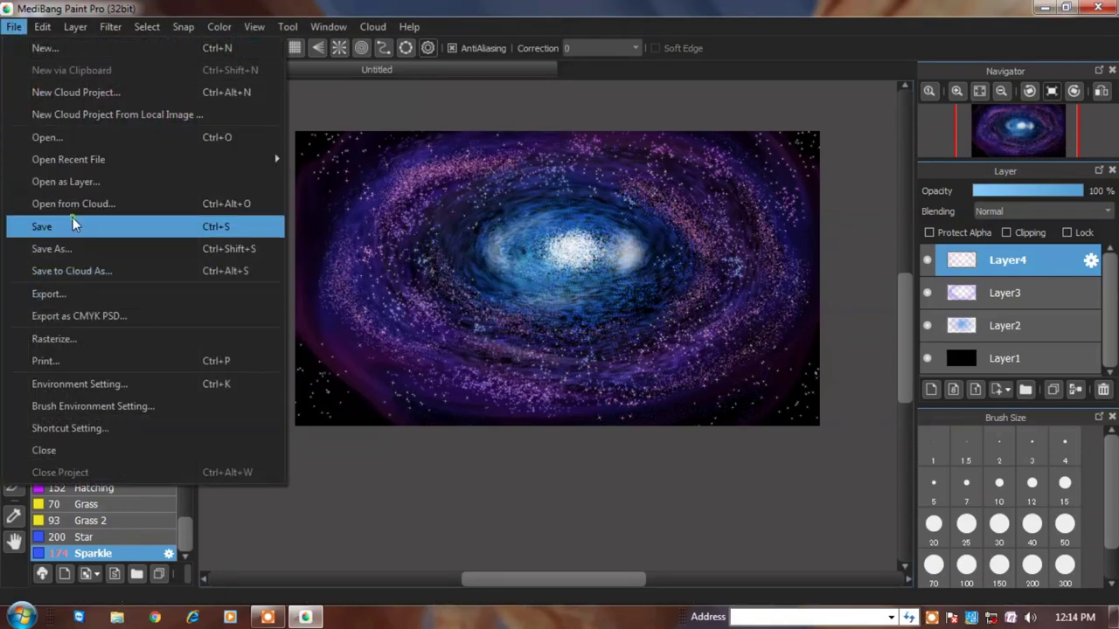
pyautogui.click(73, 218)
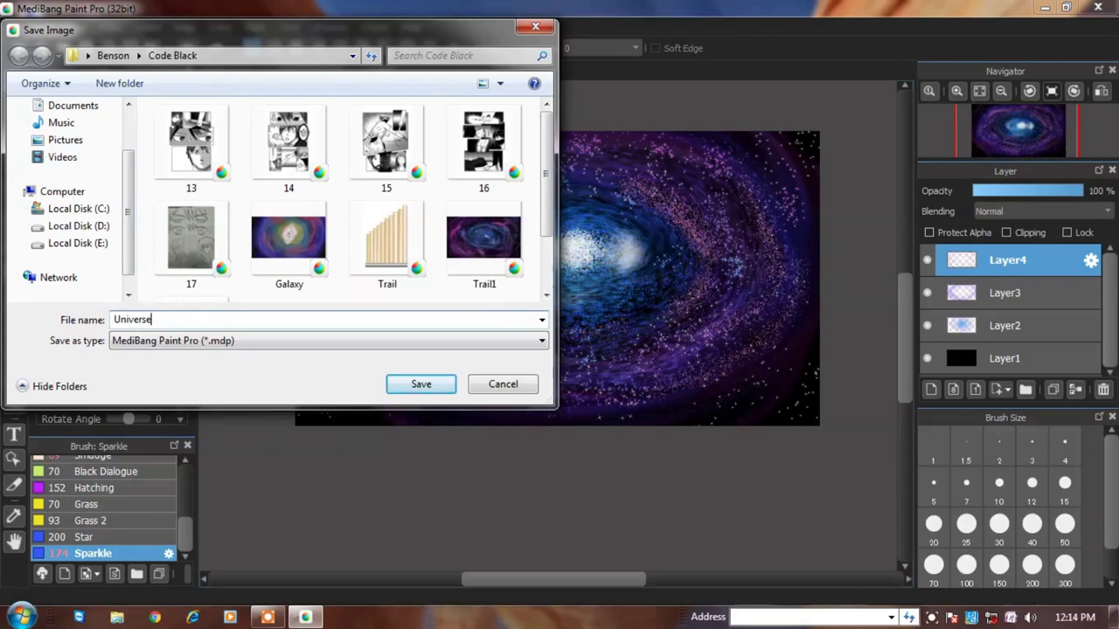
pyautogui.press('Return')
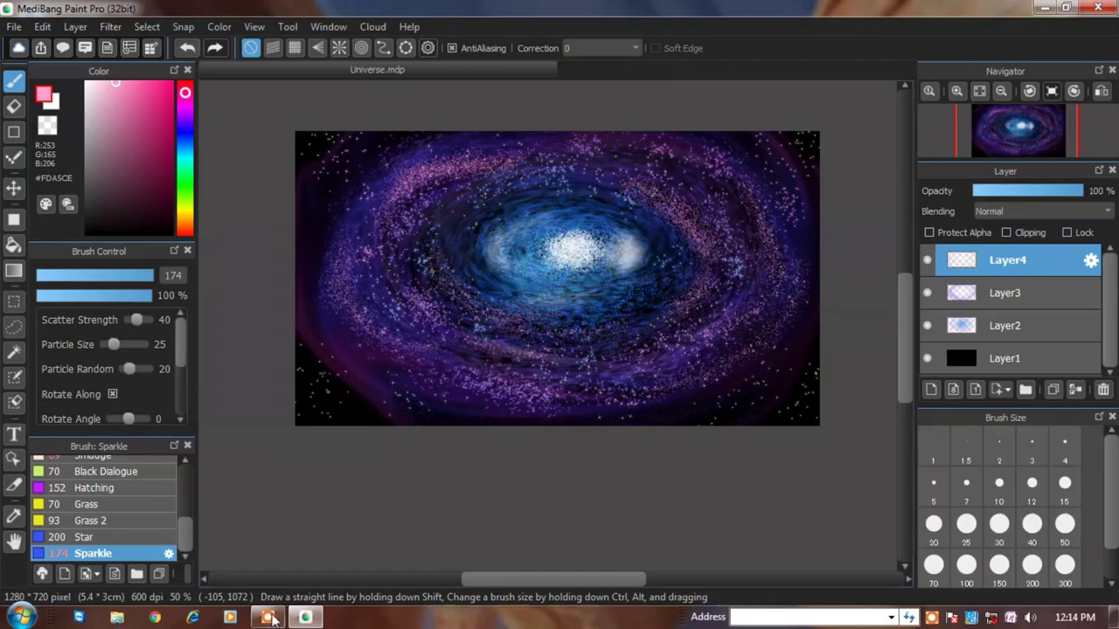
# View the exported Universe image from its desktop folder in Windows Photo Viewer, and return to the painting in MediBang Paint Pro.
pyautogui.click(268, 618)
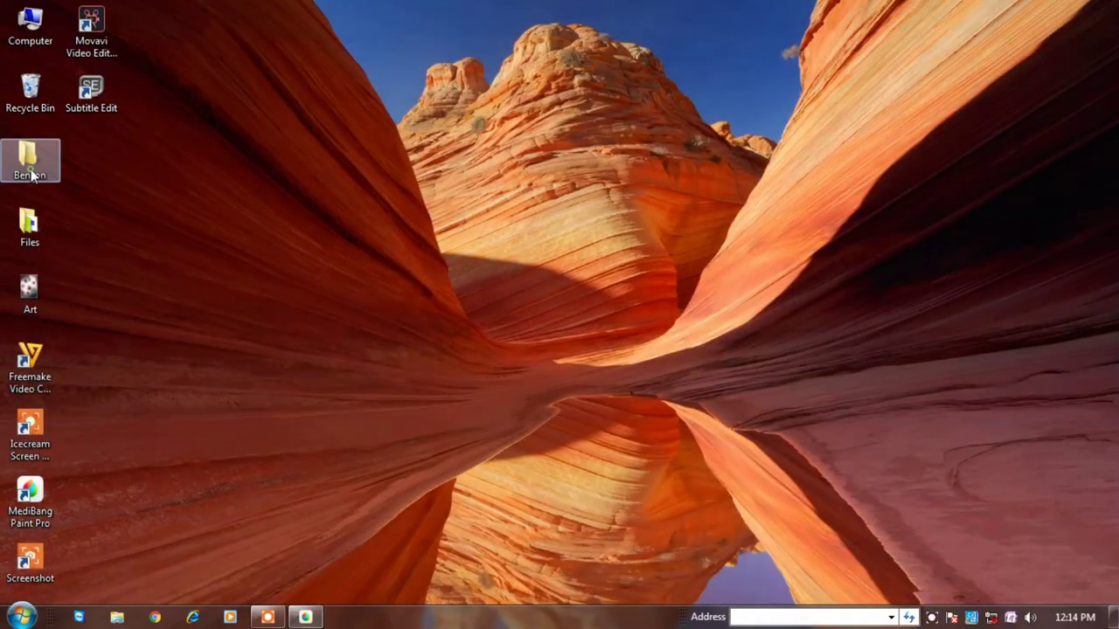
pyautogui.doubleClick(30, 173)
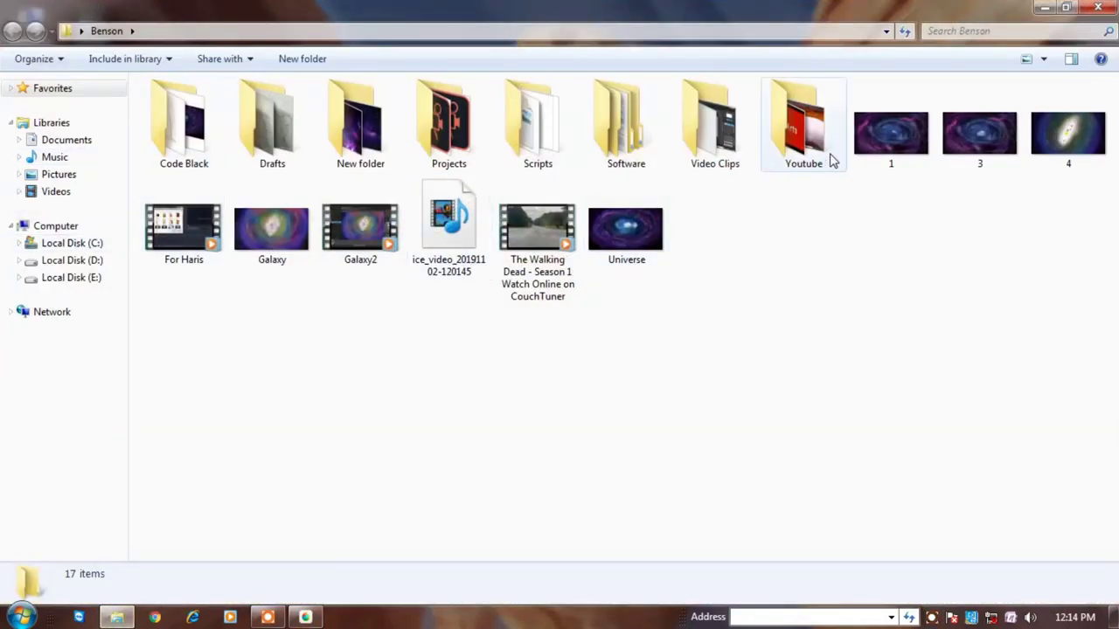
pyautogui.doubleClick(885, 135)
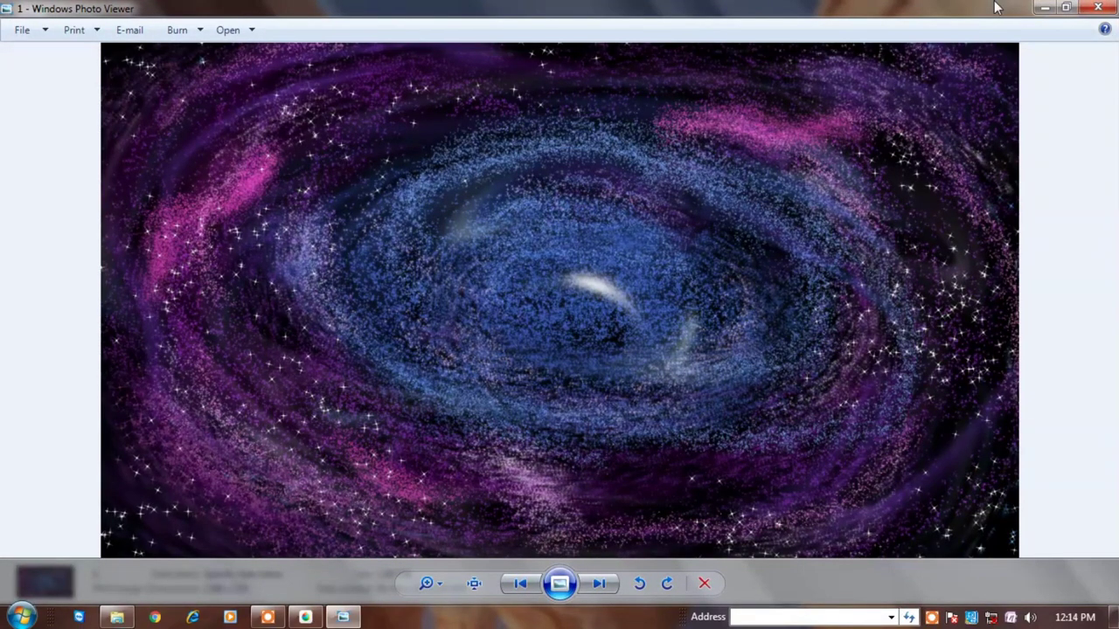
pyautogui.click(611, 591)
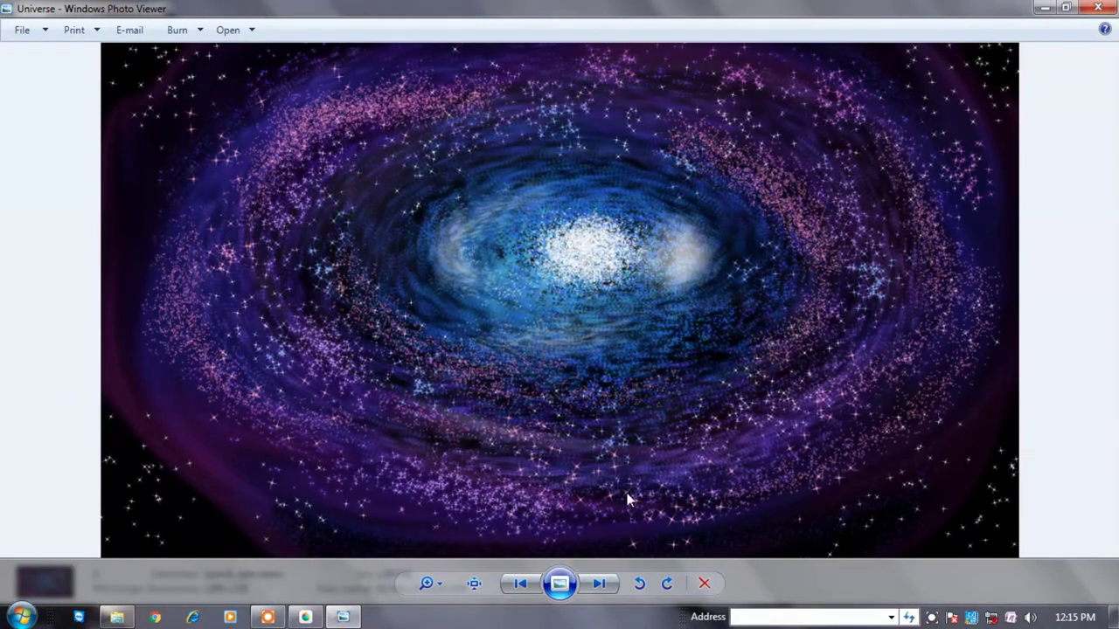
pyautogui.click(297, 619)
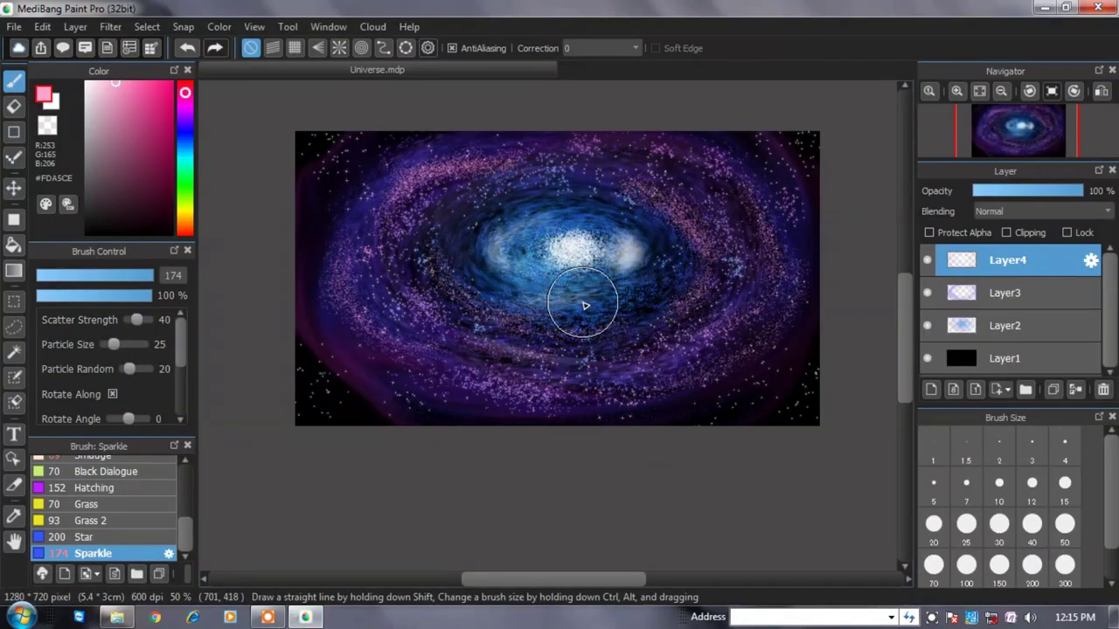
pyautogui.scroll(1, 678, 166)
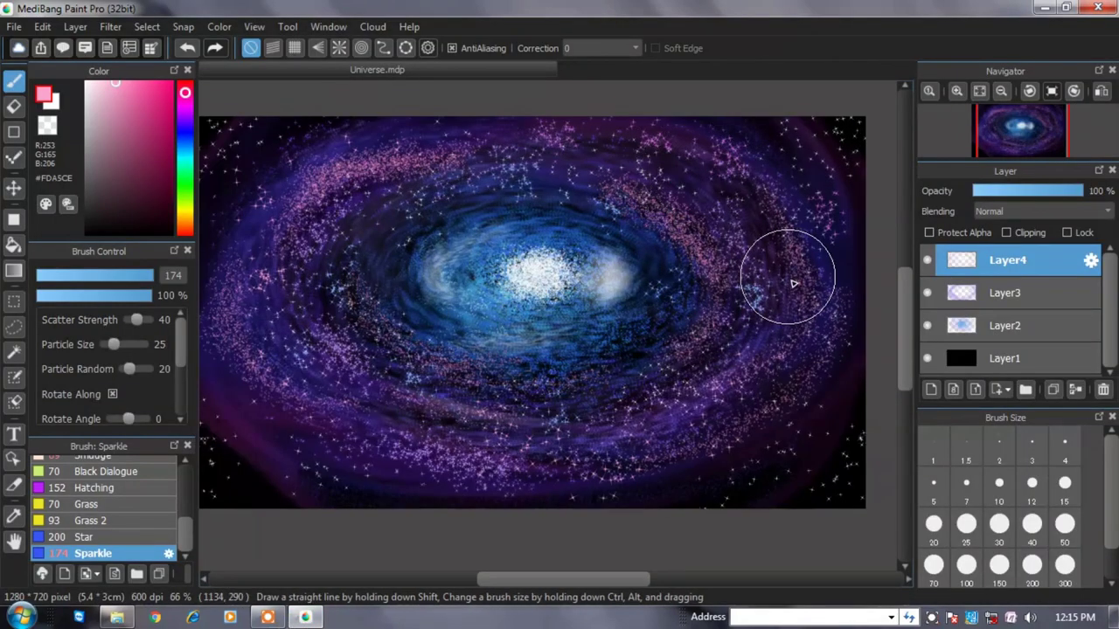